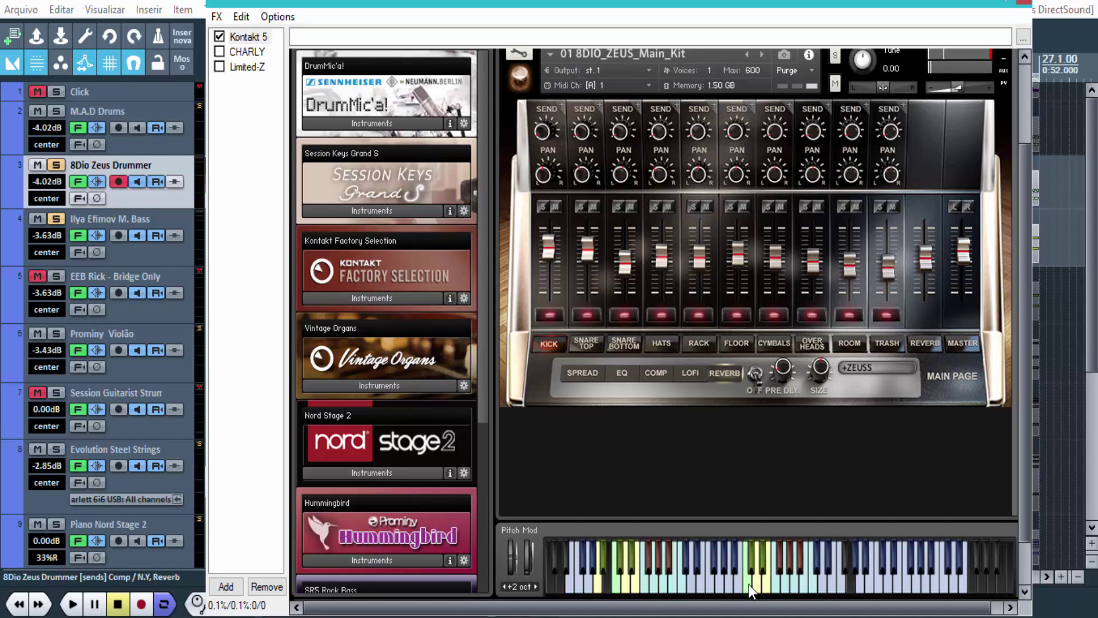
# Audition several drum sounds of the Zeus main kit on the virtual keyboard, covering its different coloured zones
pyautogui.click(626, 578)
pyautogui.click(623, 582)
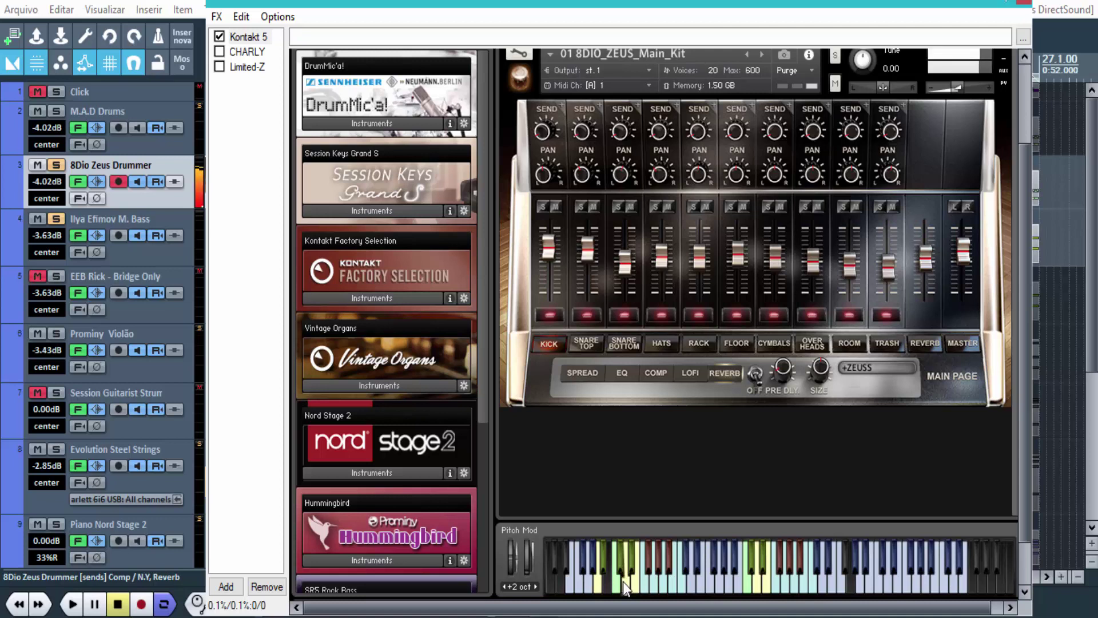
pyautogui.click(756, 582)
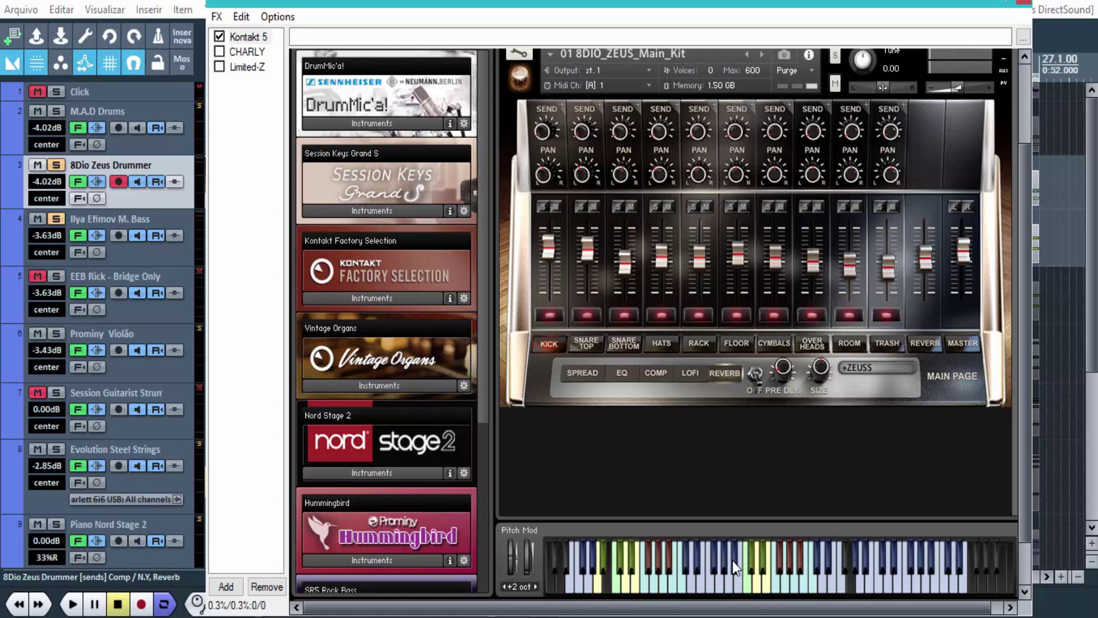
pyautogui.click(680, 584)
pyautogui.click(812, 582)
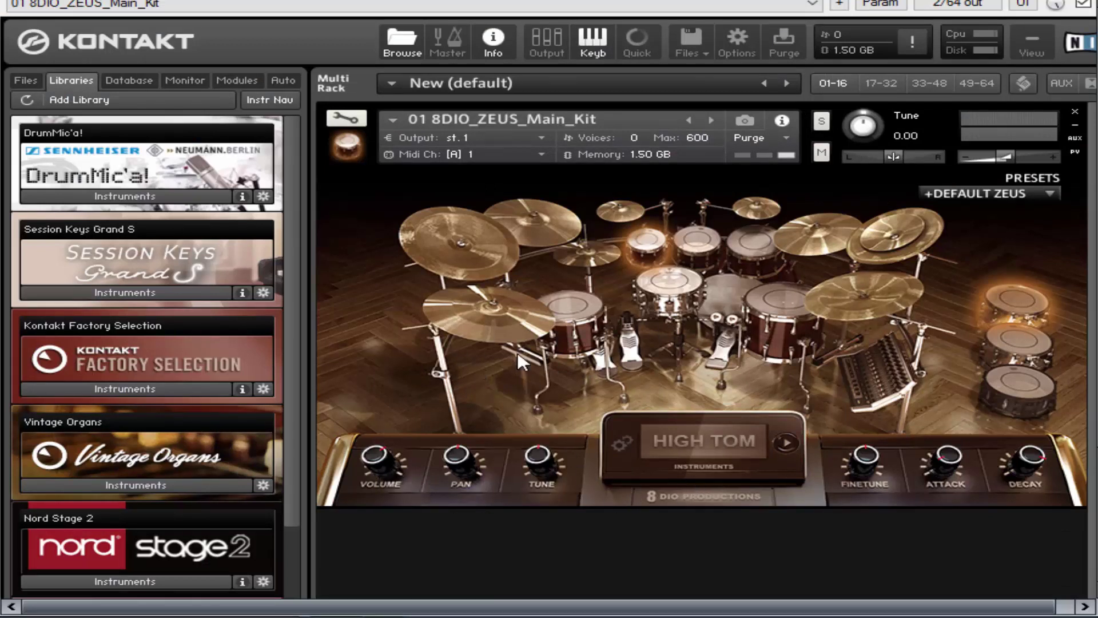
# Select the floor toms, snare and kick in turn on the drum kit picture to examine each instrument's controls
pyautogui.click(568, 309)
pyautogui.click(669, 283)
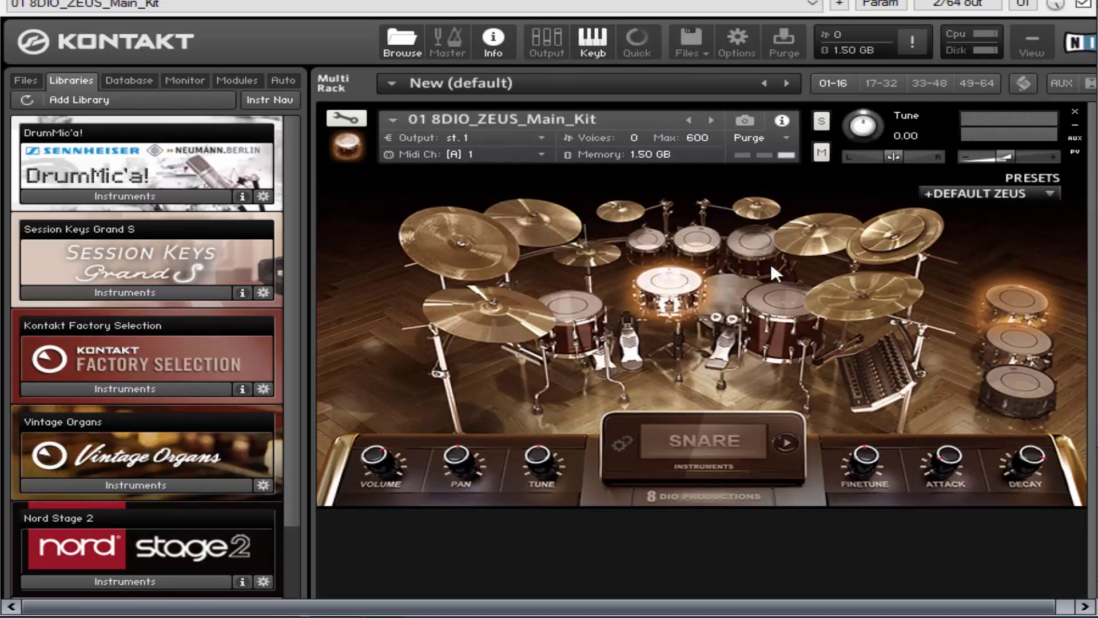
pyautogui.click(767, 314)
pyautogui.click(718, 308)
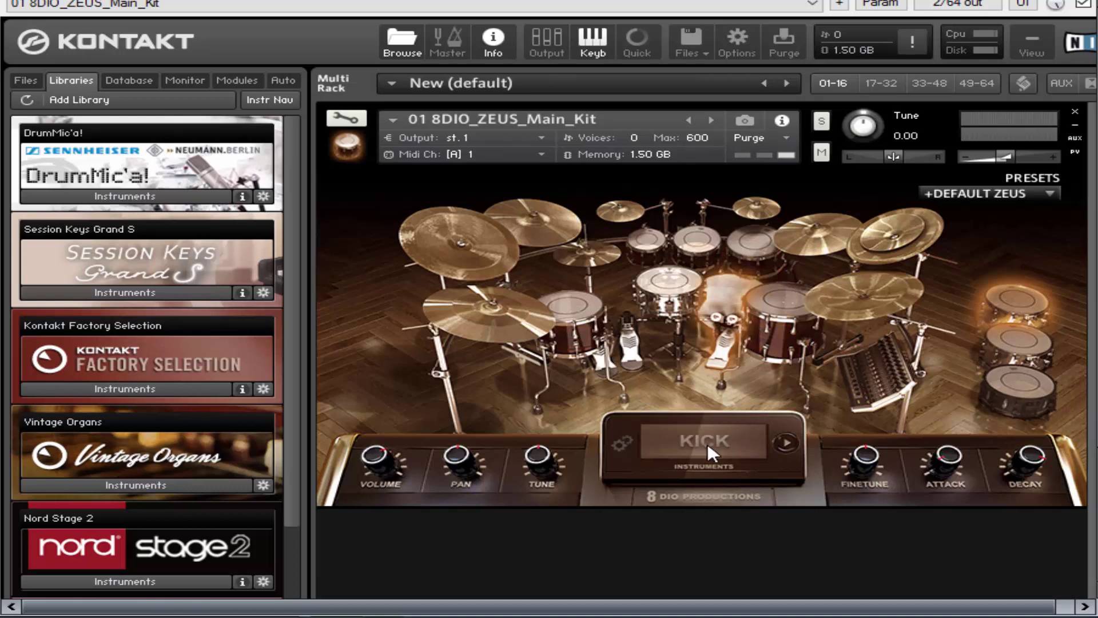
pyautogui.click(782, 440)
pyautogui.click(665, 278)
pyautogui.click(735, 296)
pyautogui.click(780, 321)
pyautogui.click(675, 297)
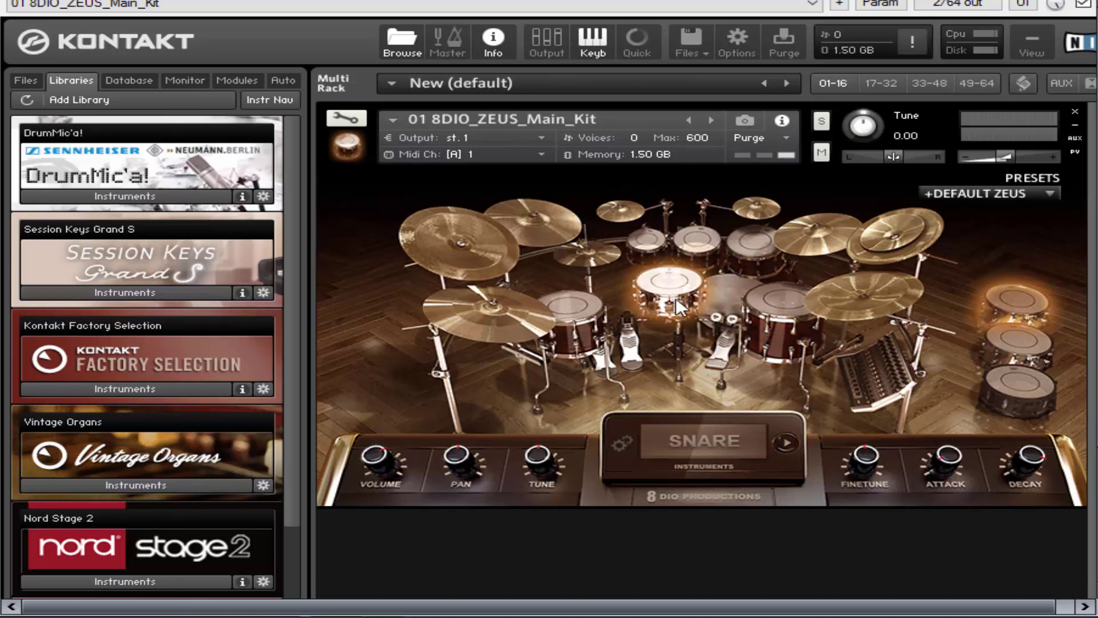
pyautogui.click(591, 318)
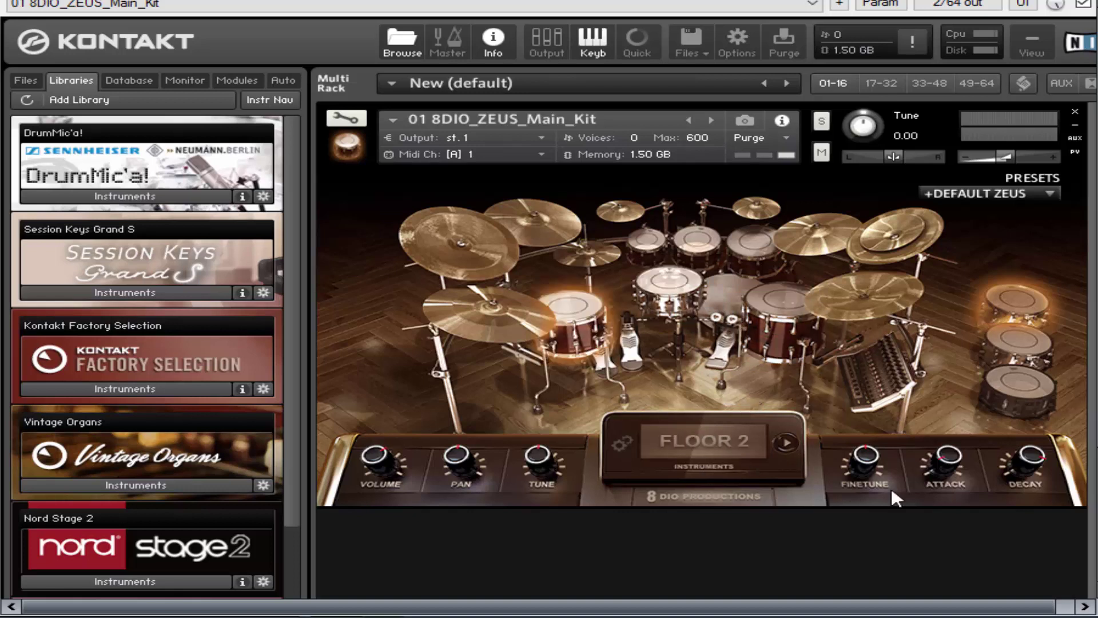
# Open the kit's mixer, return to the main page, and reopen the mixer
pyautogui.click(870, 370)
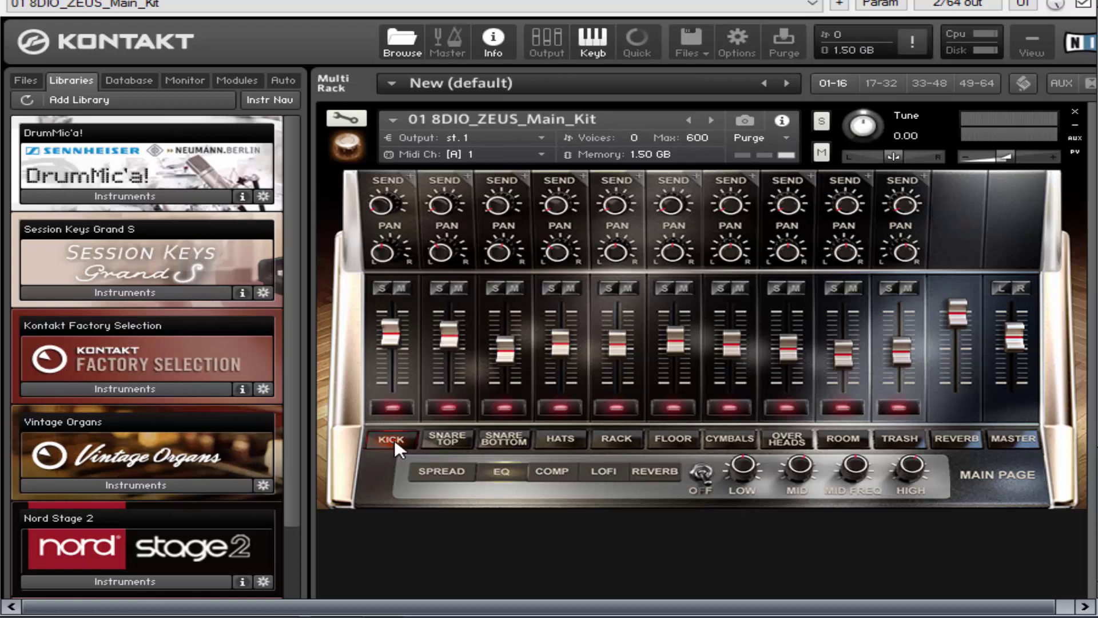
pyautogui.click(999, 474)
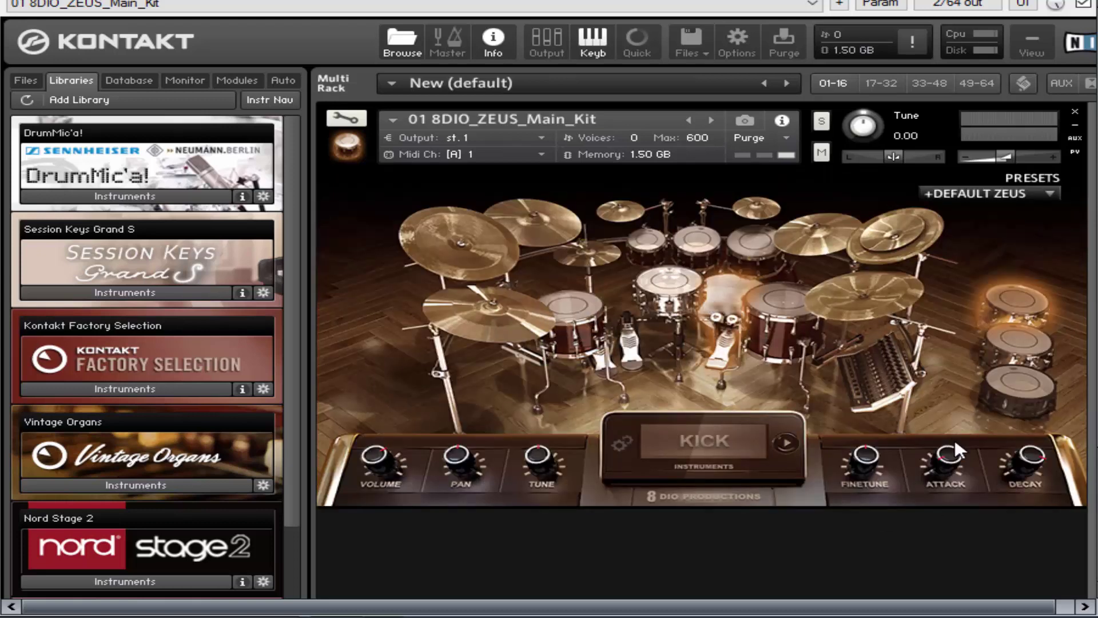
pyautogui.click(889, 379)
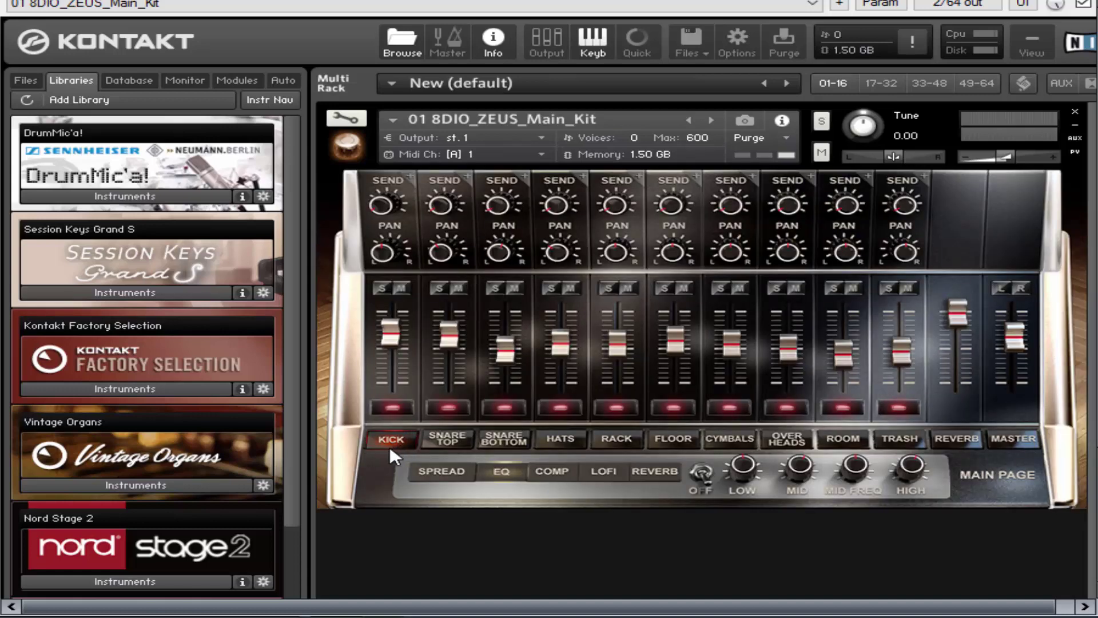
# Go through the EQ settings of the mixer channels from Snare Top to Trash
pyautogui.click(448, 438)
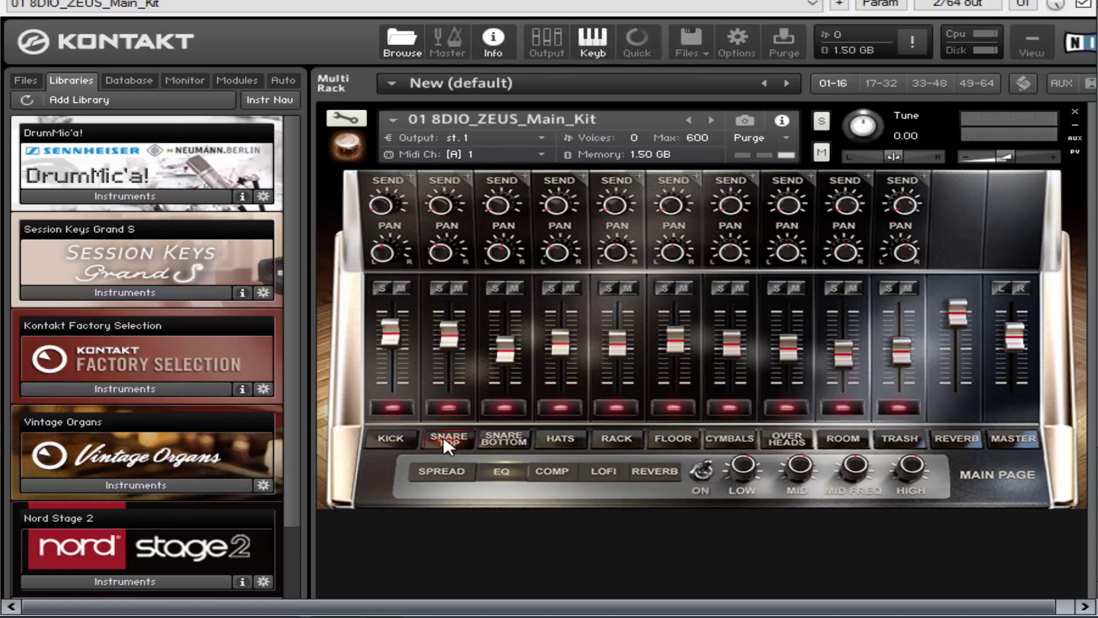
pyautogui.click(503, 439)
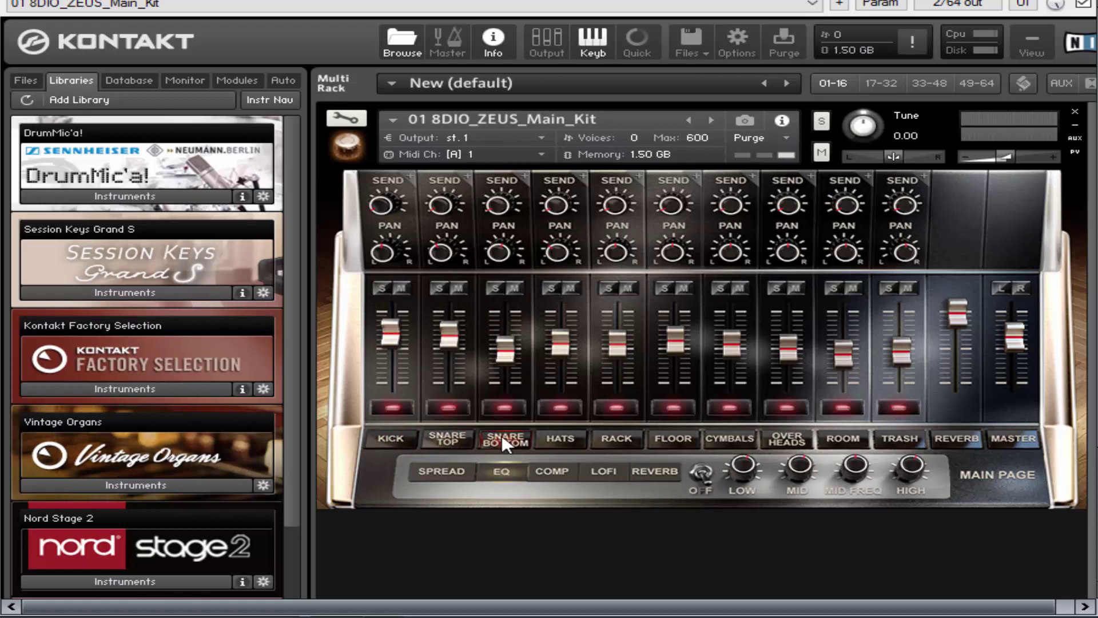
pyautogui.click(559, 439)
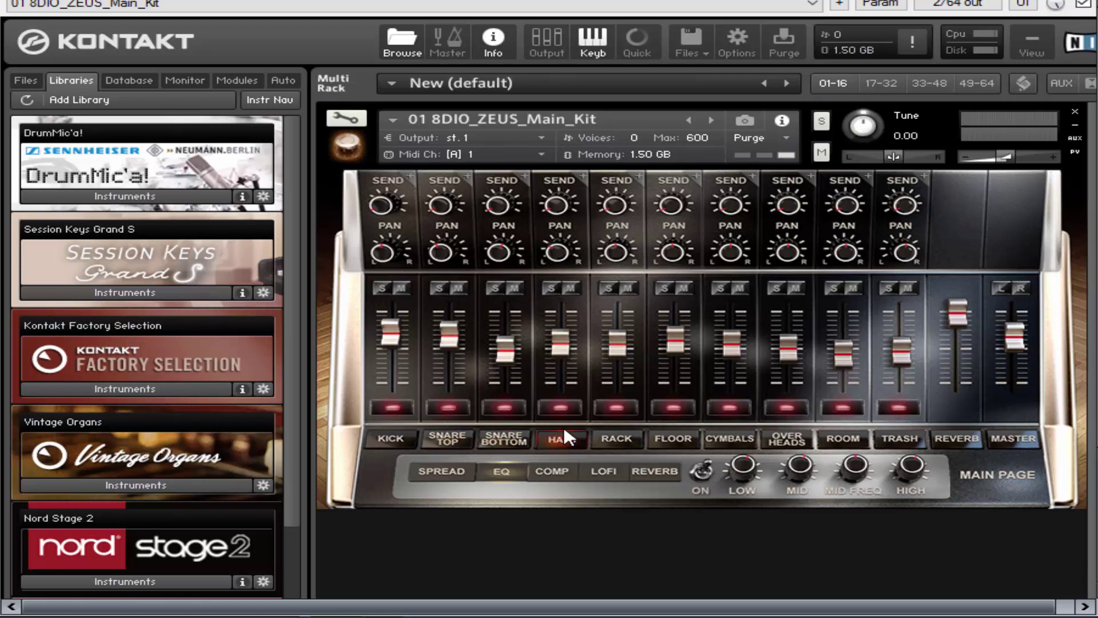
pyautogui.click(620, 444)
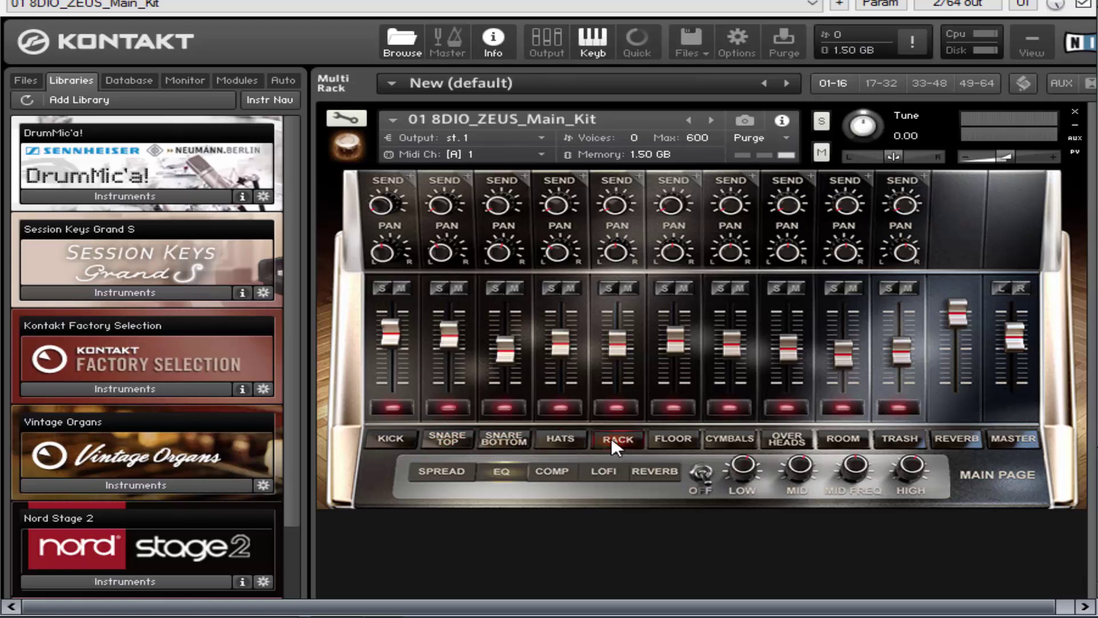
pyautogui.click(679, 440)
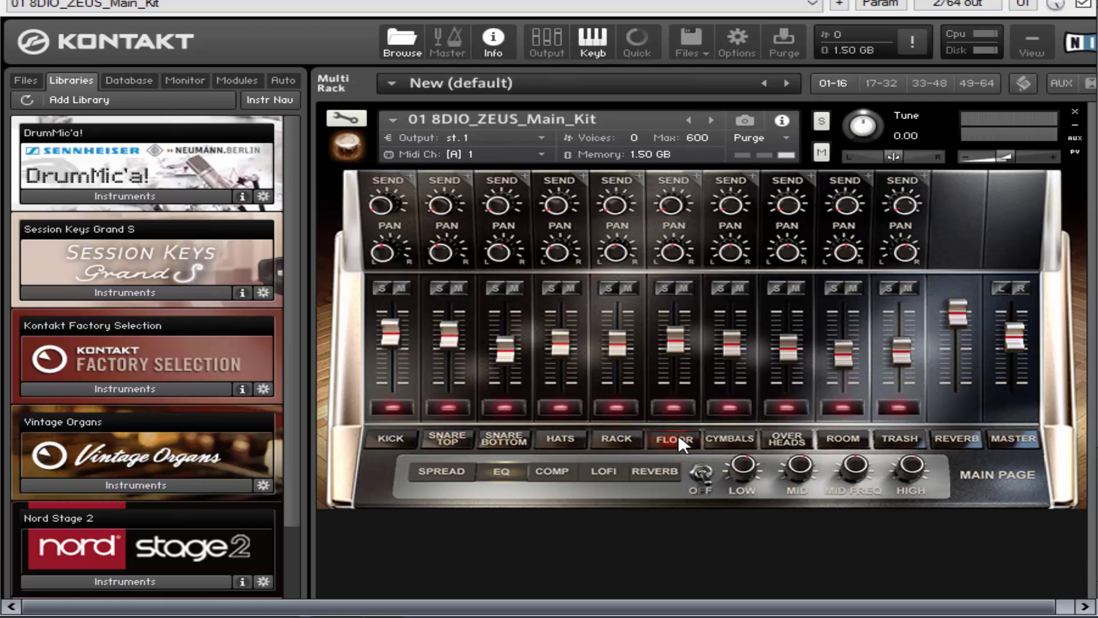
pyautogui.click(726, 441)
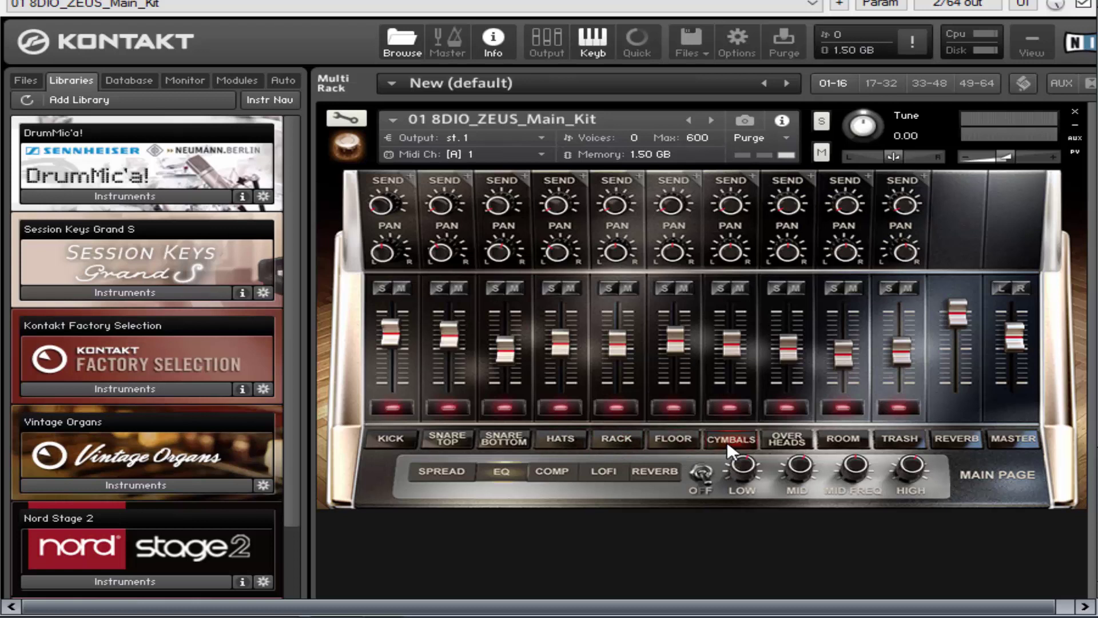
pyautogui.click(795, 442)
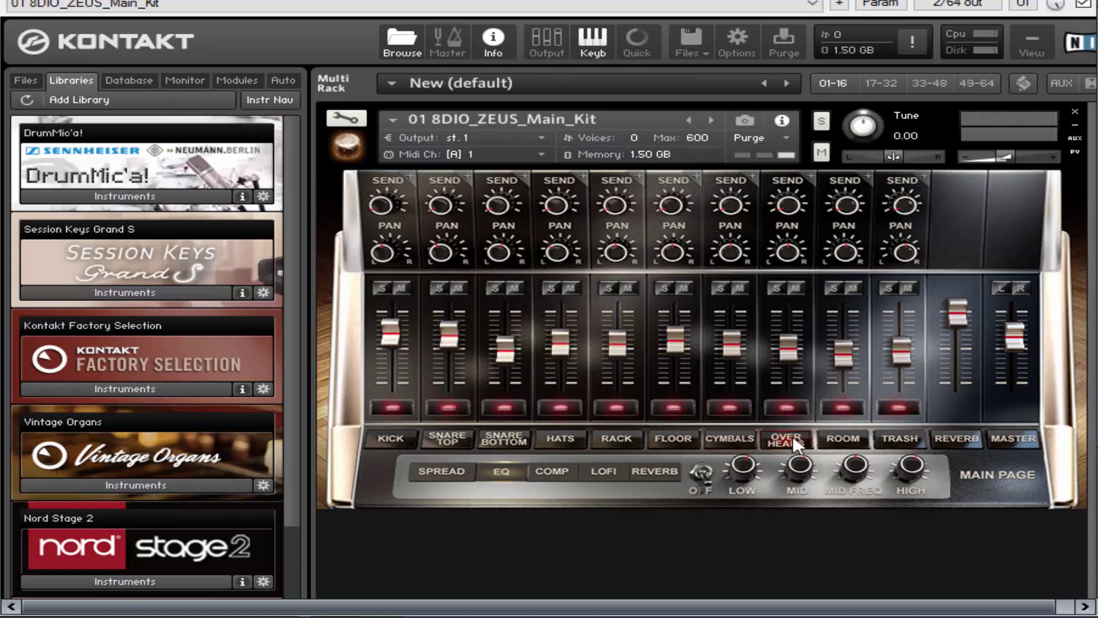
pyautogui.click(850, 437)
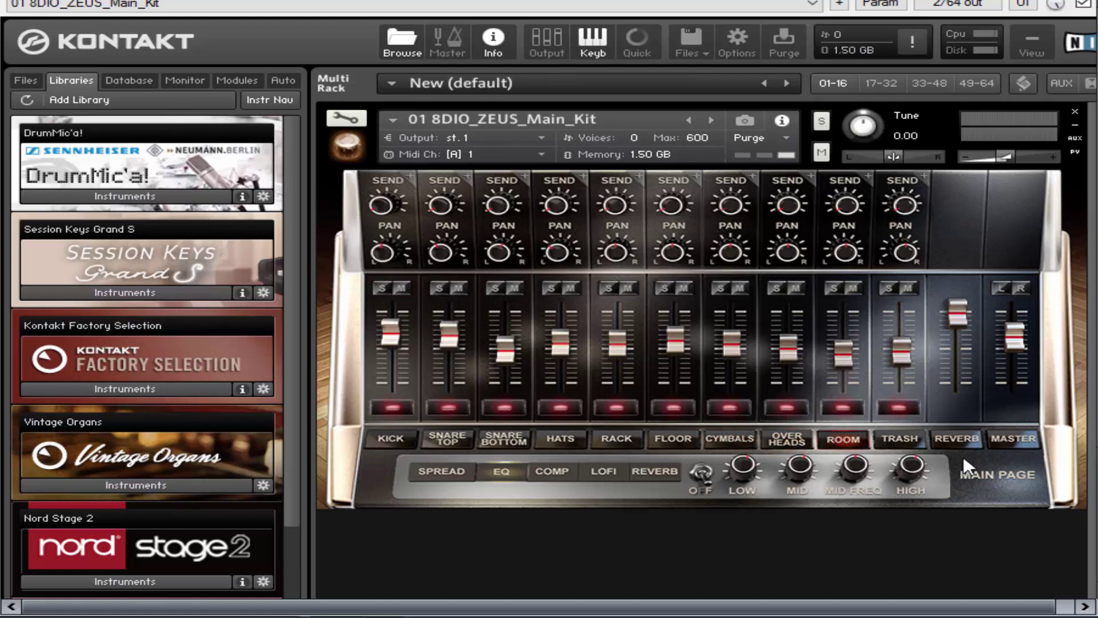
pyautogui.click(903, 445)
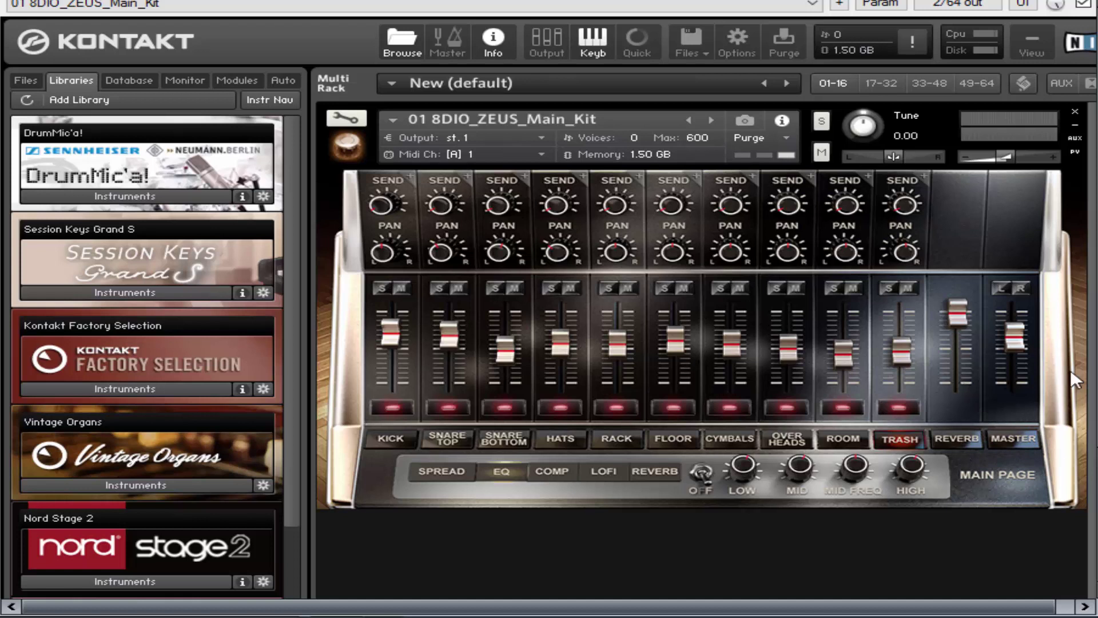
# Examine the Kick channel's Spread, EQ, Comp, Lofi and Reverb effect settings
pyautogui.click(393, 439)
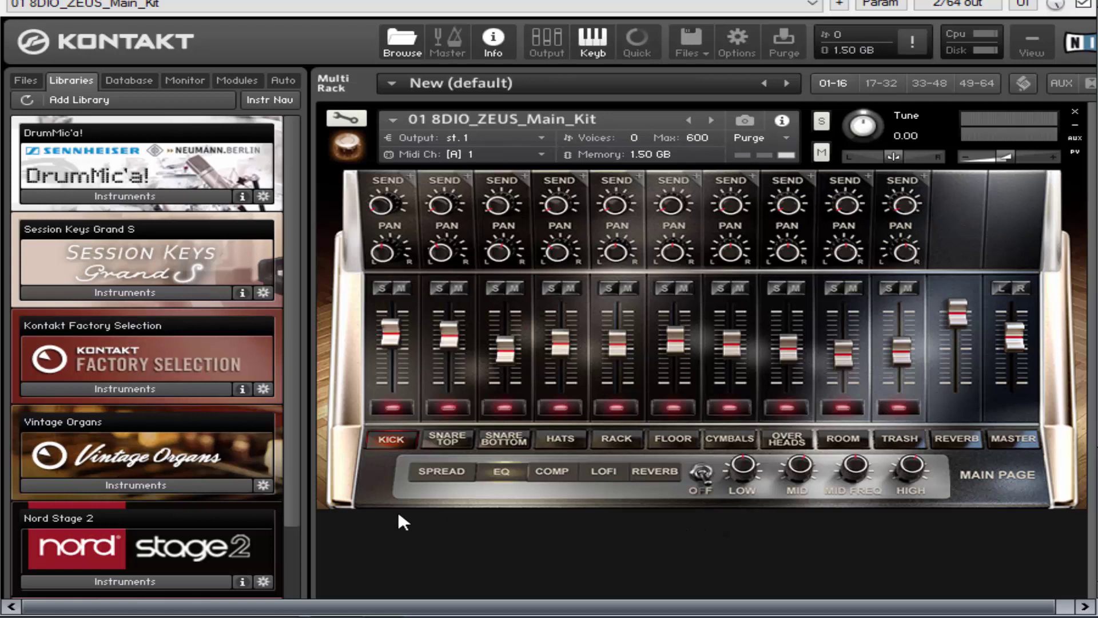
pyautogui.click(444, 469)
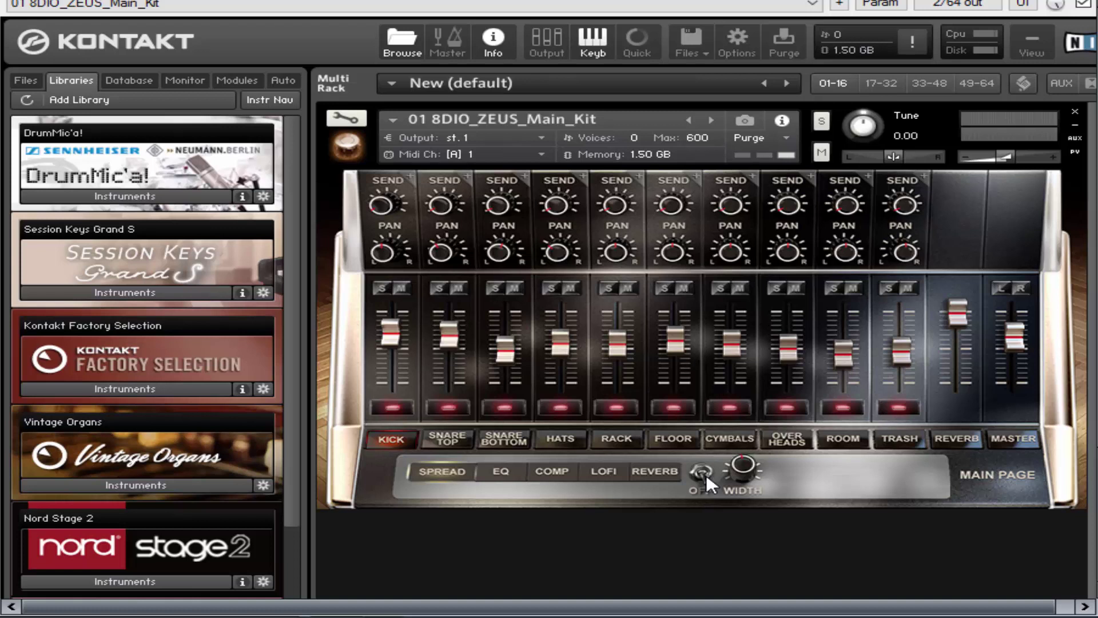
pyautogui.click(393, 439)
pyautogui.click(501, 472)
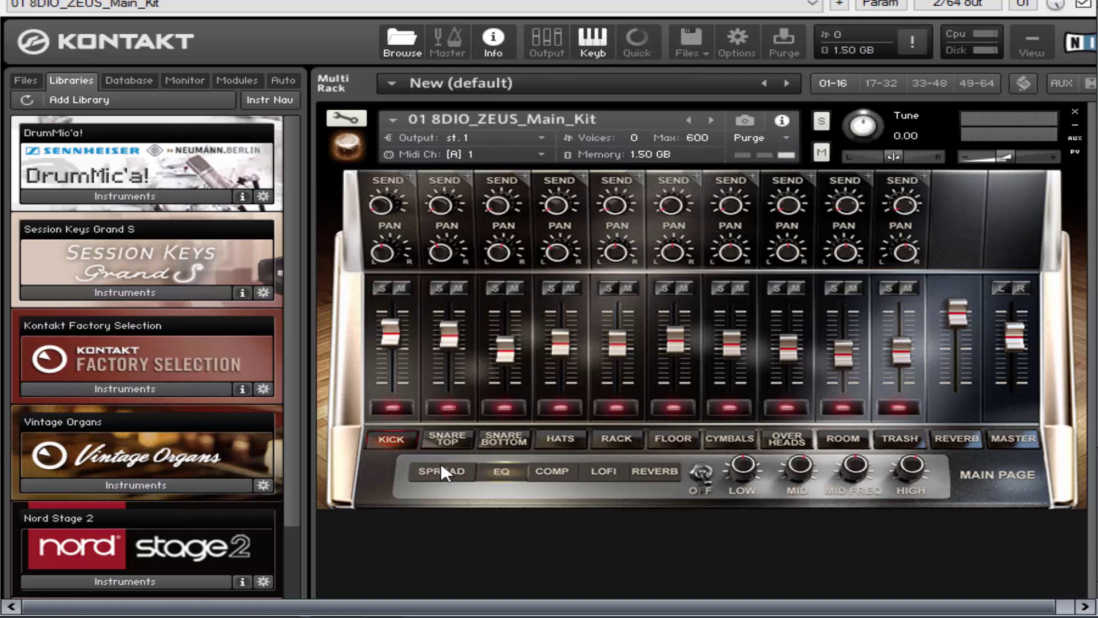
pyautogui.click(554, 475)
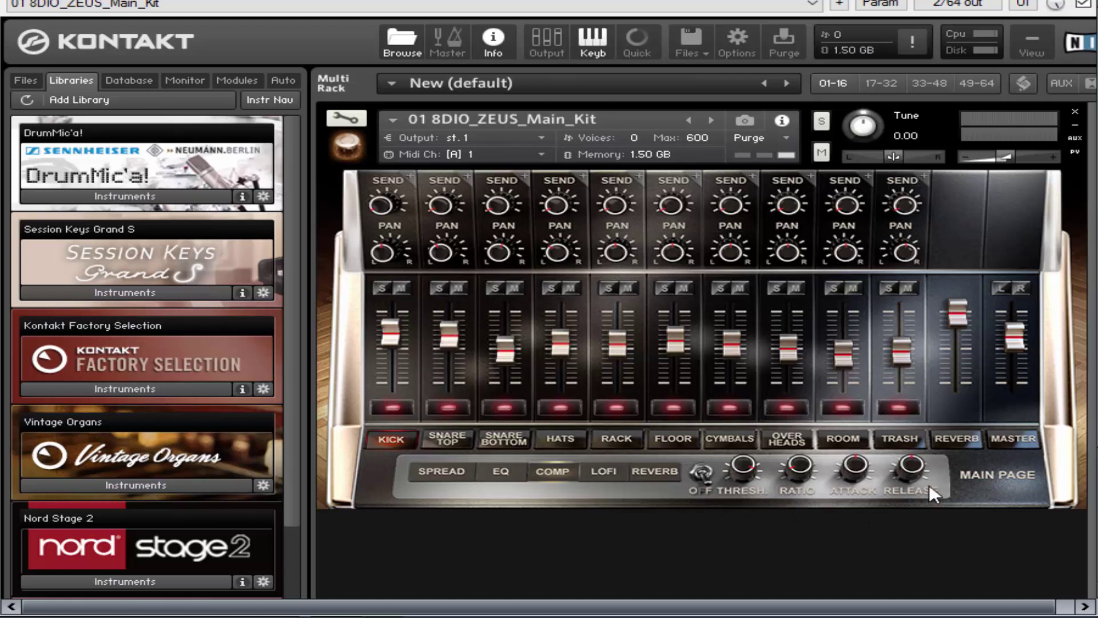
pyautogui.click(603, 472)
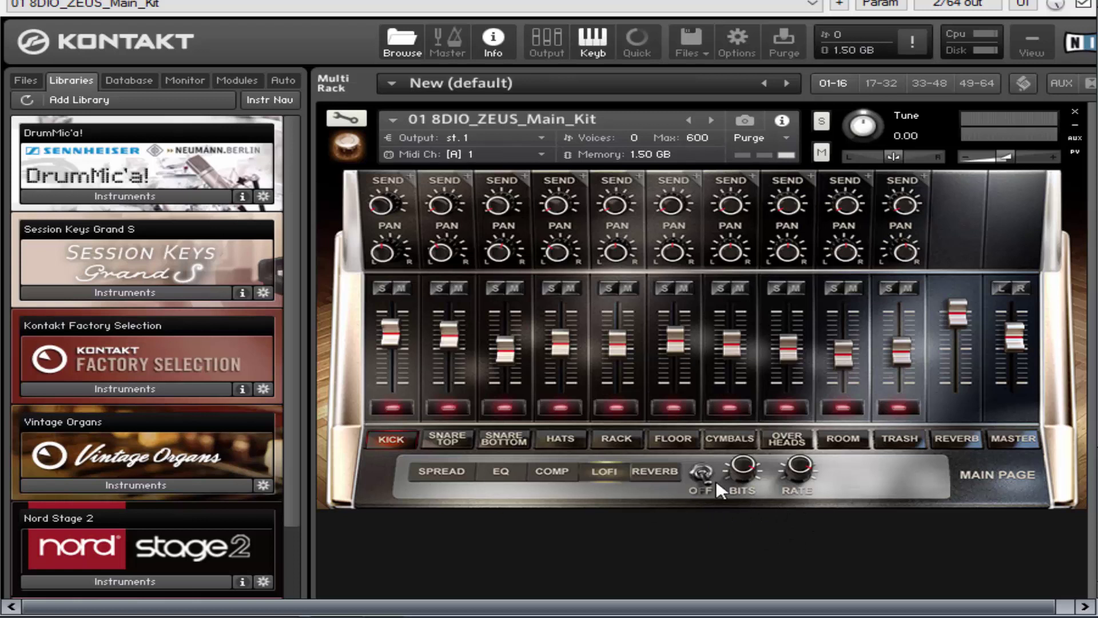
pyautogui.click(653, 473)
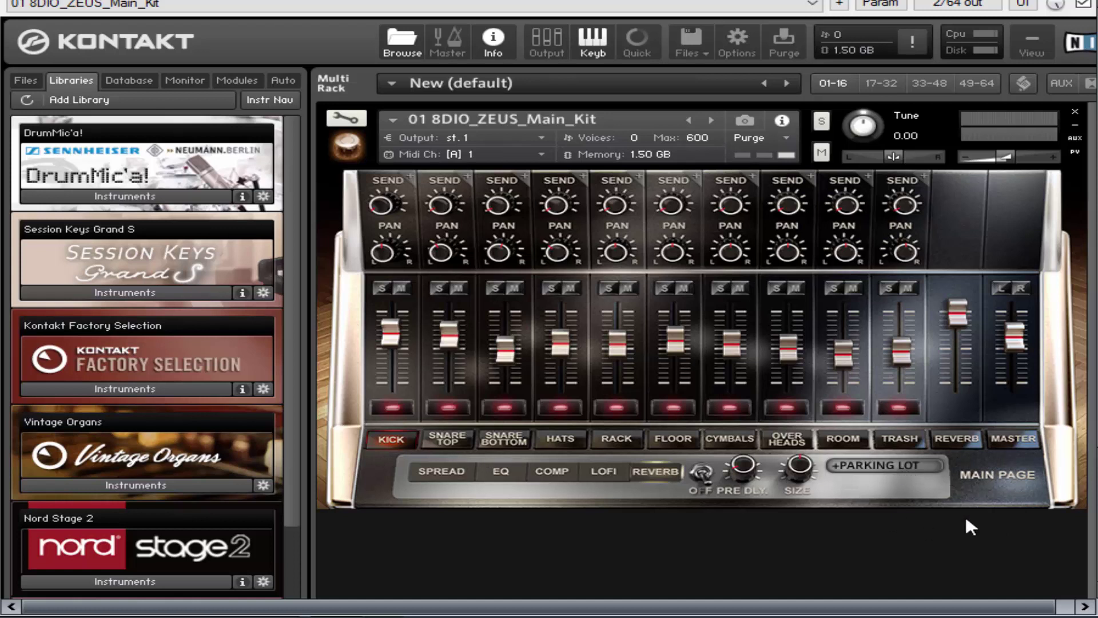
# Set the Kick channel's reverb type to Church 2 and compare it with the Snare Top channel
pyautogui.click(865, 464)
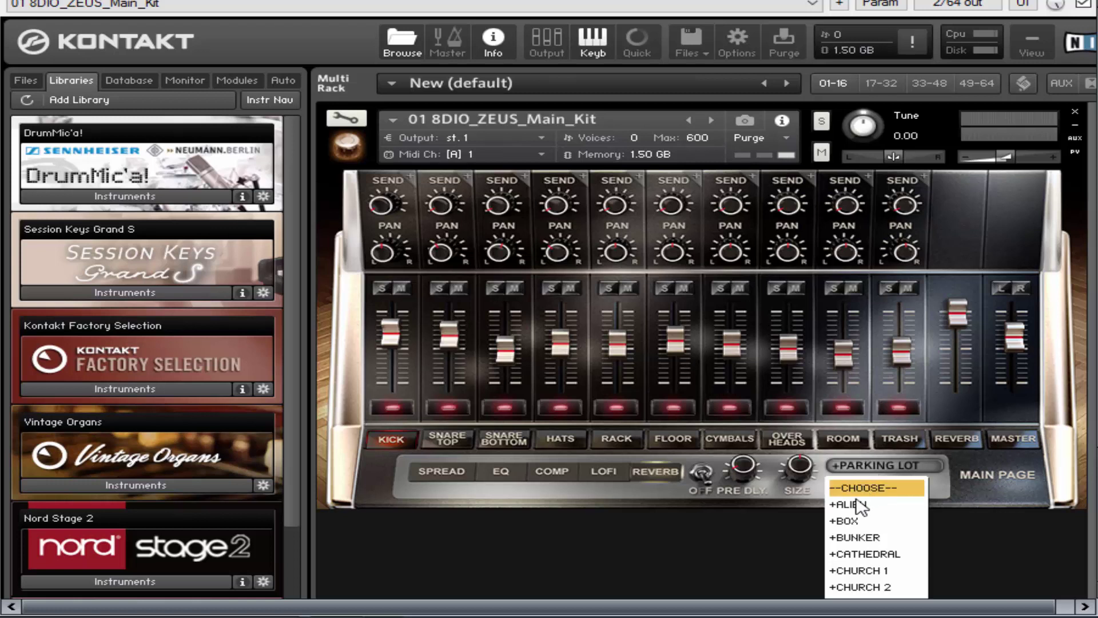
pyautogui.click(883, 590)
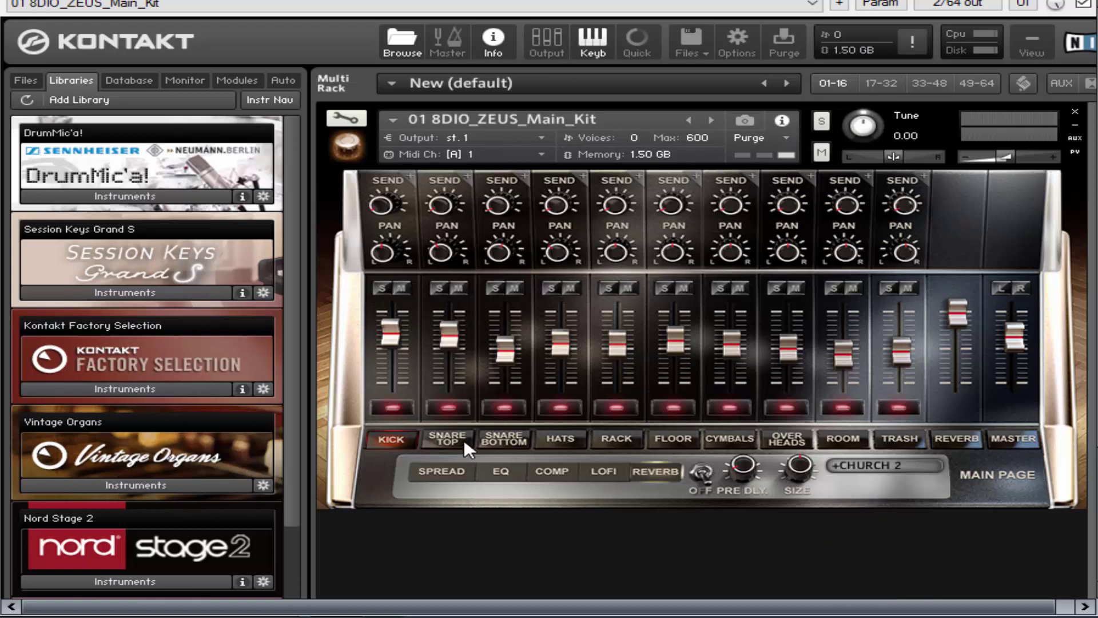
pyautogui.click(446, 436)
pyautogui.click(400, 437)
pyautogui.click(889, 464)
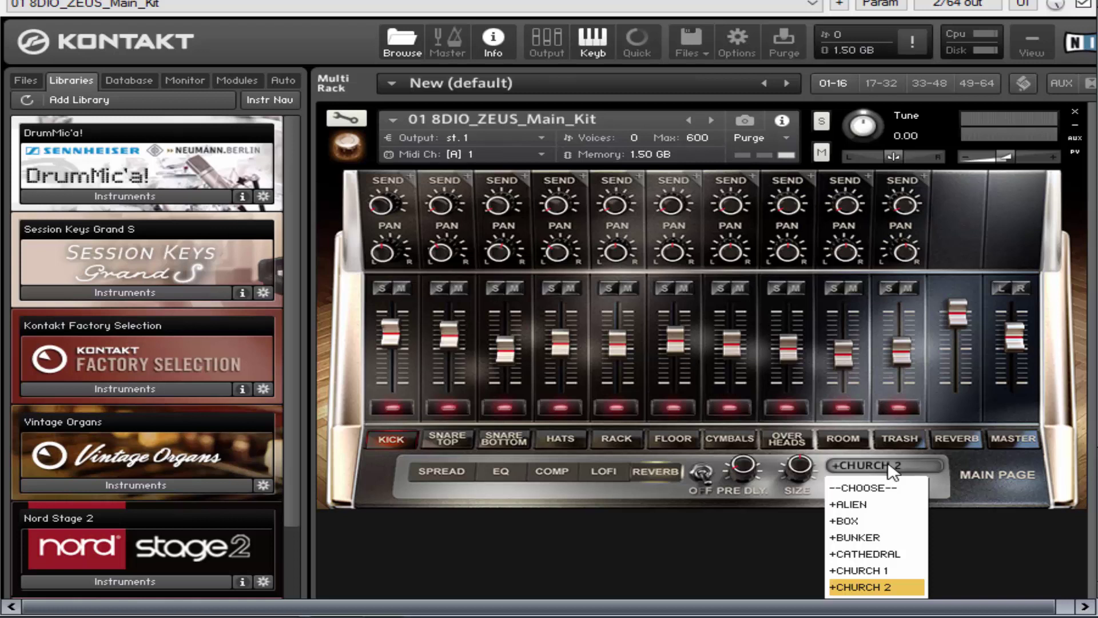
pyautogui.click(881, 587)
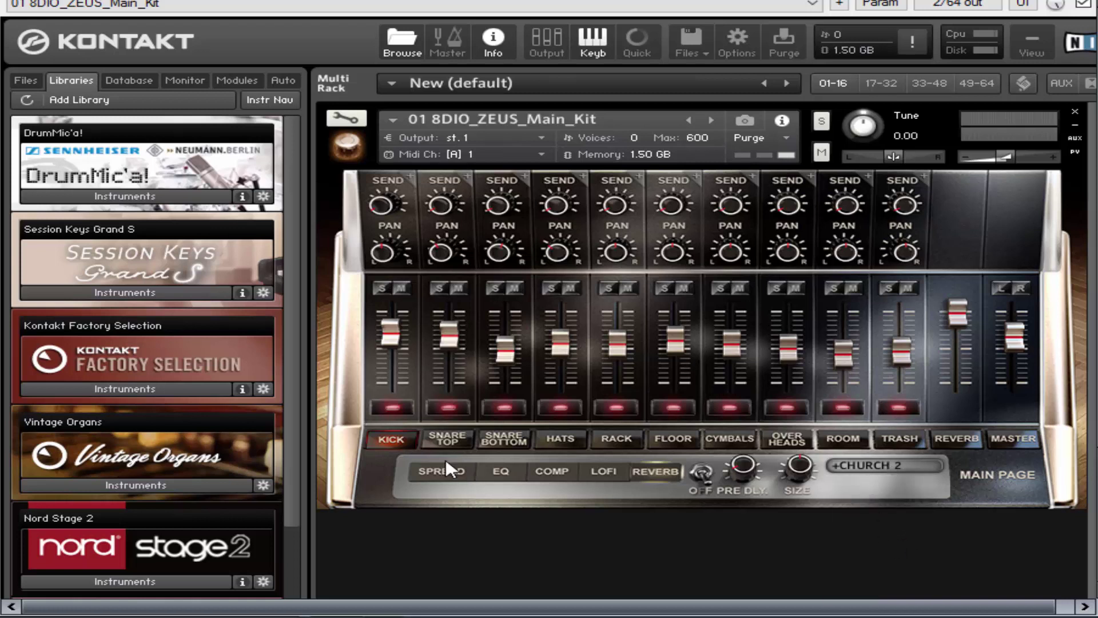
# Check the reverb settings on the Snare Top, Snare Bottom and Hats channels, ending on the Kick channel
pyautogui.click(453, 433)
pyautogui.click(502, 437)
pyautogui.click(548, 433)
pyautogui.click(500, 438)
pyautogui.click(451, 441)
pyautogui.click(391, 438)
# Set the Kick channel's reverb type to Alien and check the reverb type on both snare channels
pyautogui.click(858, 466)
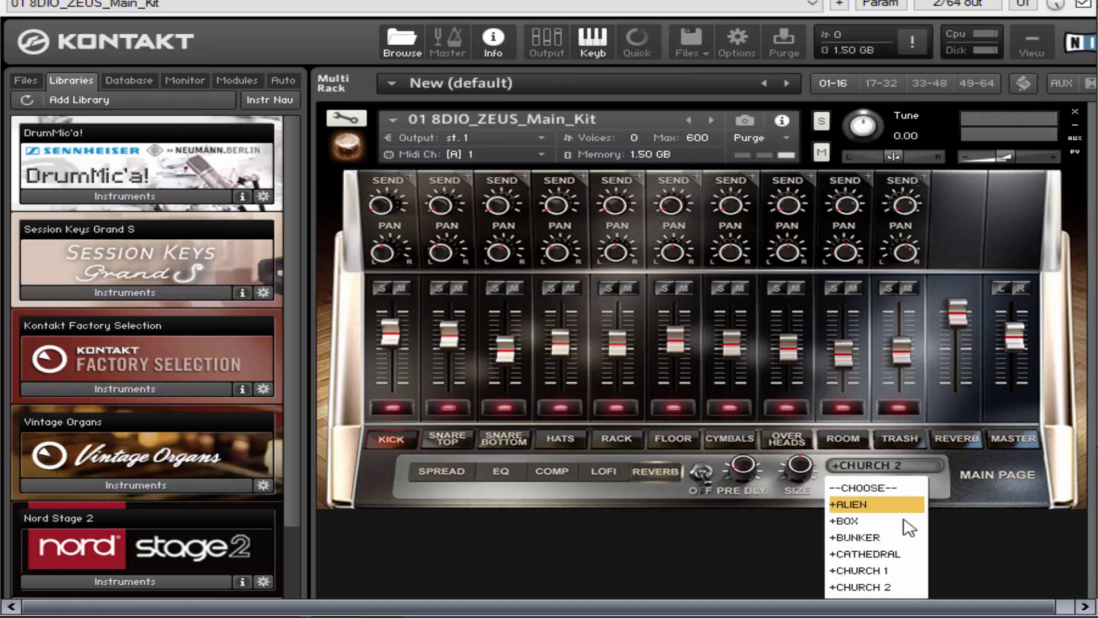
pyautogui.click(856, 506)
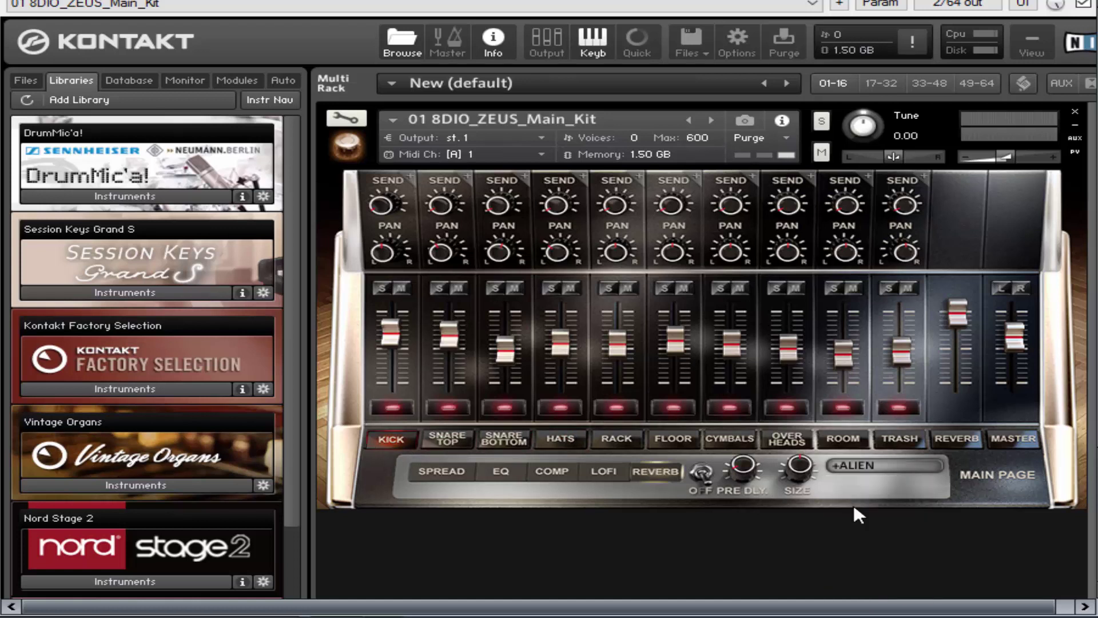
pyautogui.click(502, 439)
pyautogui.click(457, 440)
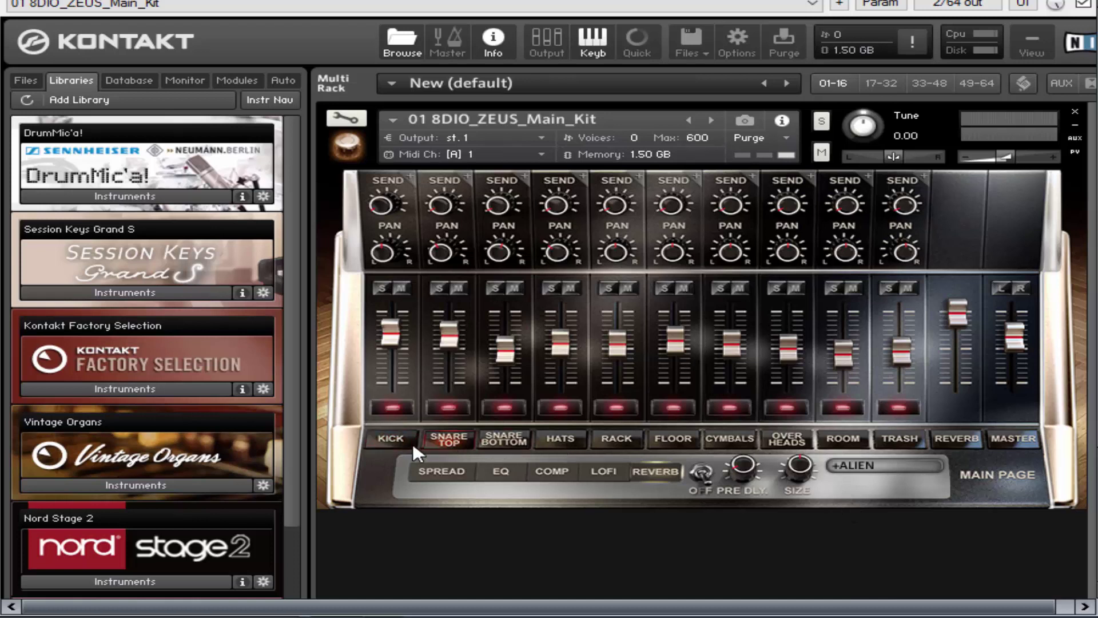
pyautogui.click(395, 439)
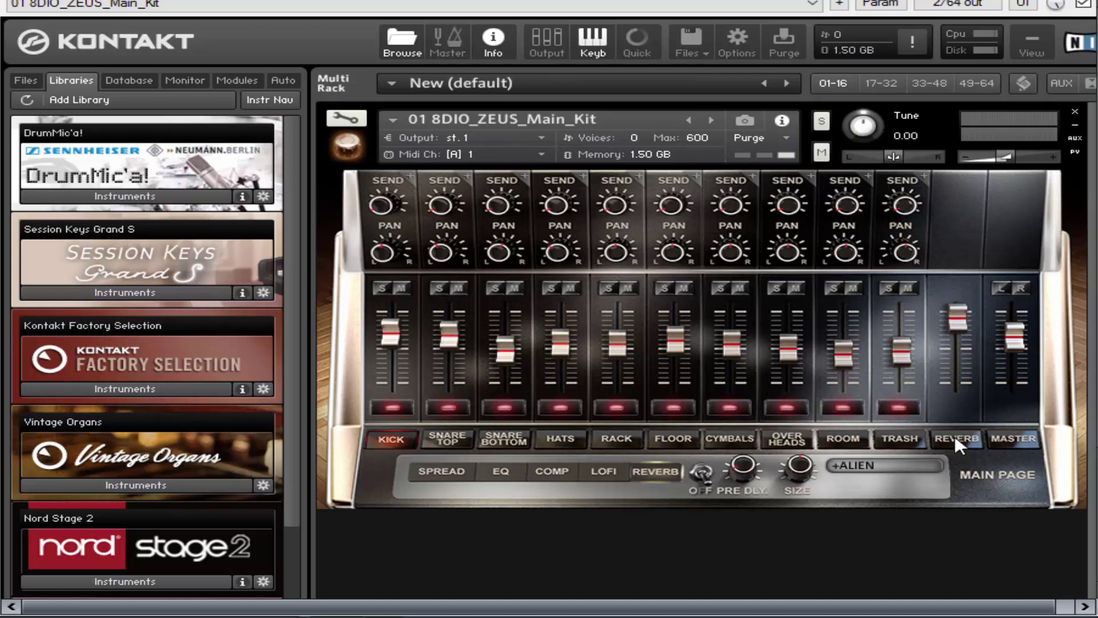
# Lower the Reverb channel's fader to about the middle of its range and show the Snare Top channel's reverb settings
pyautogui.moveTo(966, 311); pyautogui.dragTo(993, 601)
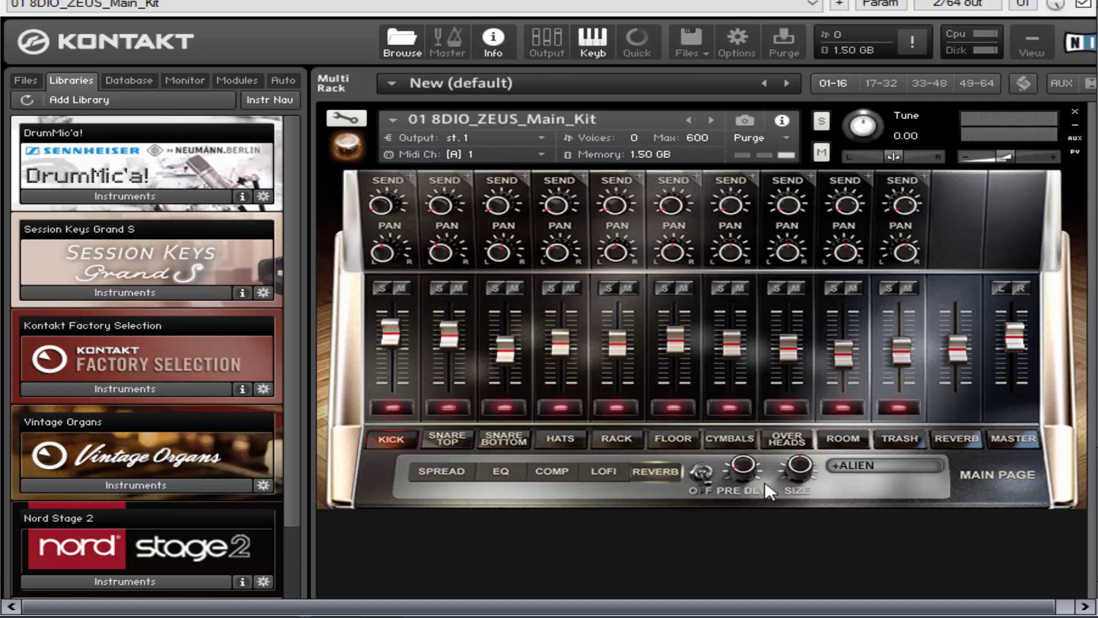
pyautogui.click(446, 439)
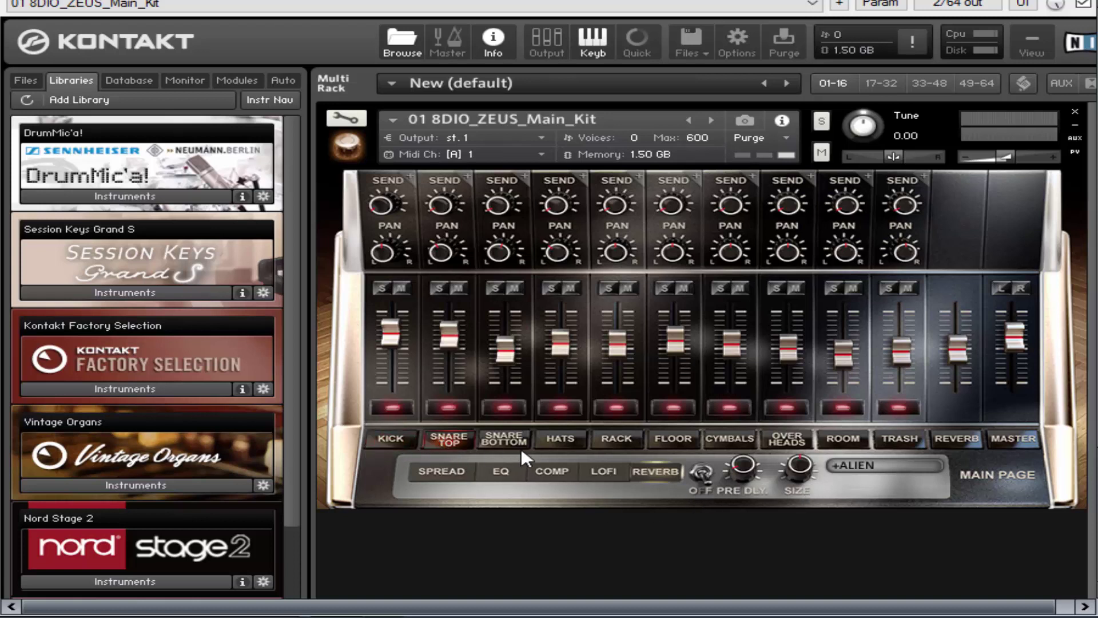
# Check the Snare Bottom channel's Spread settings and the EQ settings on the Hats, Rack, Kick and Snare Top channels, ending on Hats
pyautogui.click(504, 440)
pyautogui.click(440, 473)
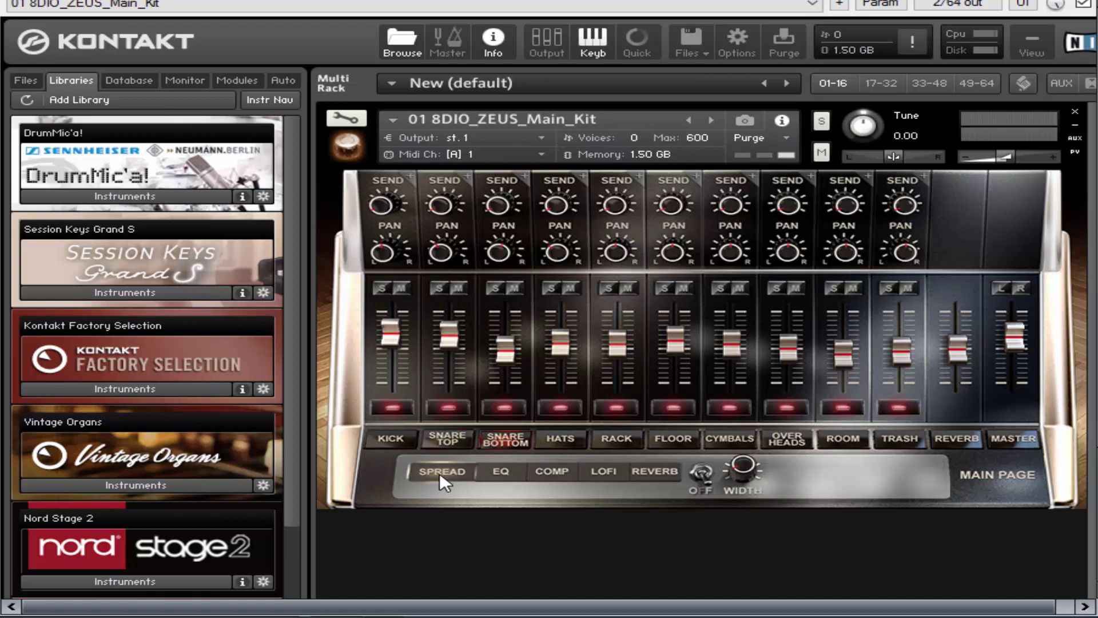
pyautogui.click(500, 465)
pyautogui.click(566, 438)
pyautogui.click(619, 441)
pyautogui.click(395, 442)
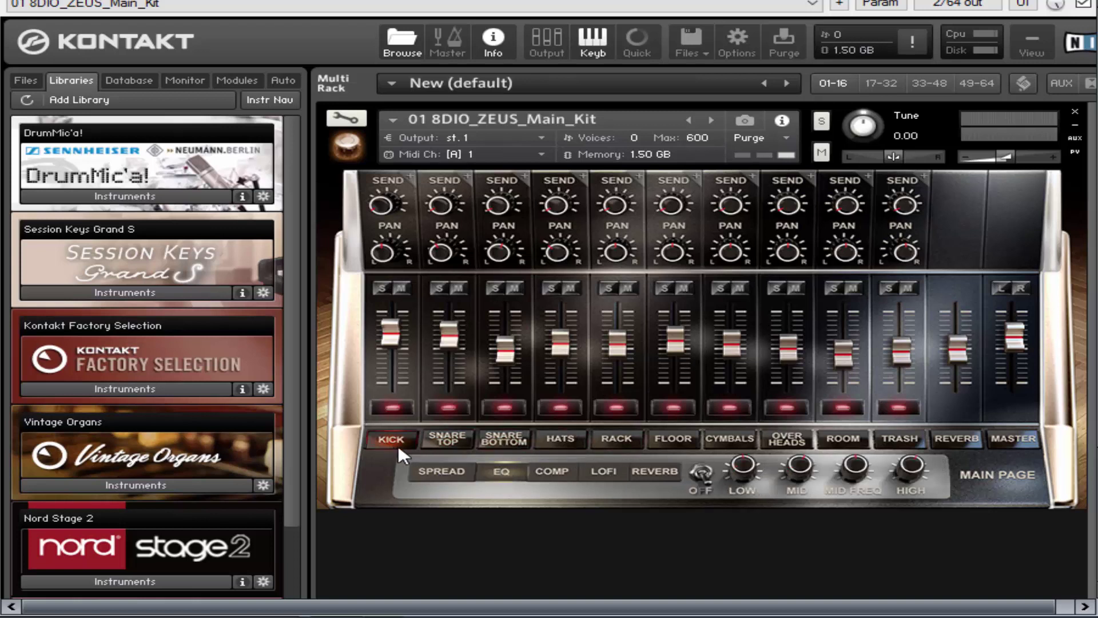
pyautogui.click(446, 440)
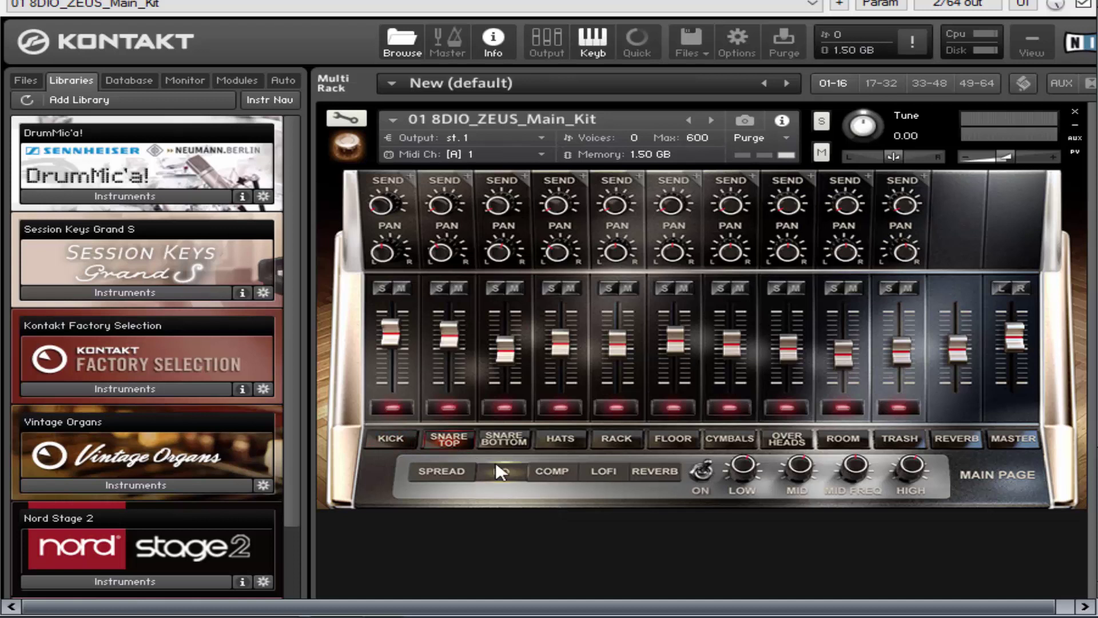
pyautogui.click(561, 445)
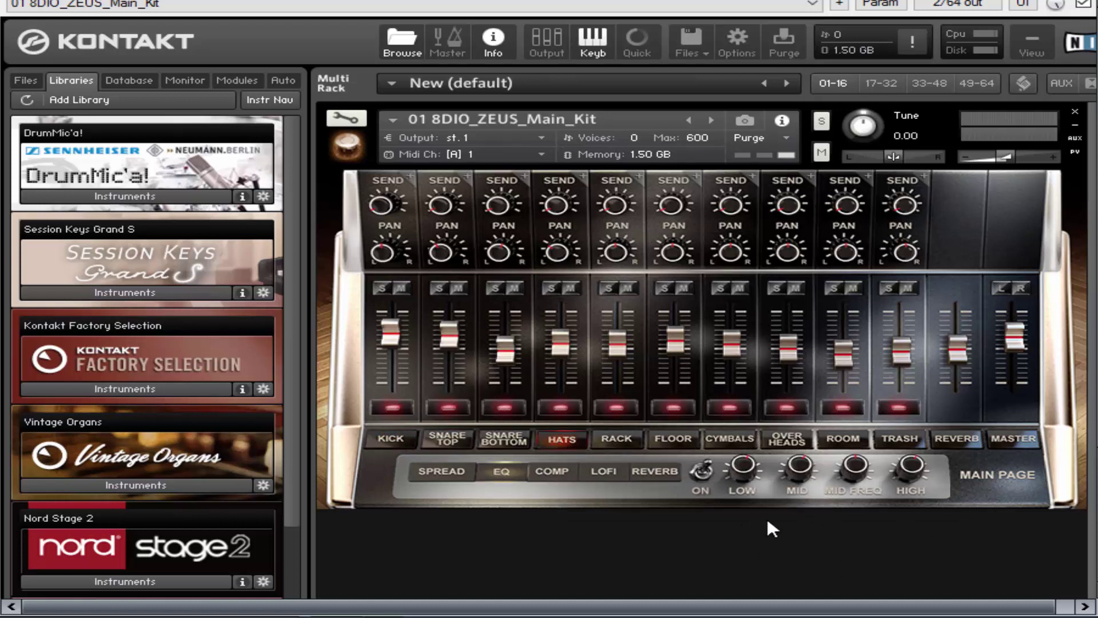
# Check the Hats channel's Comp, Reverb and Spread settings
pyautogui.click(557, 475)
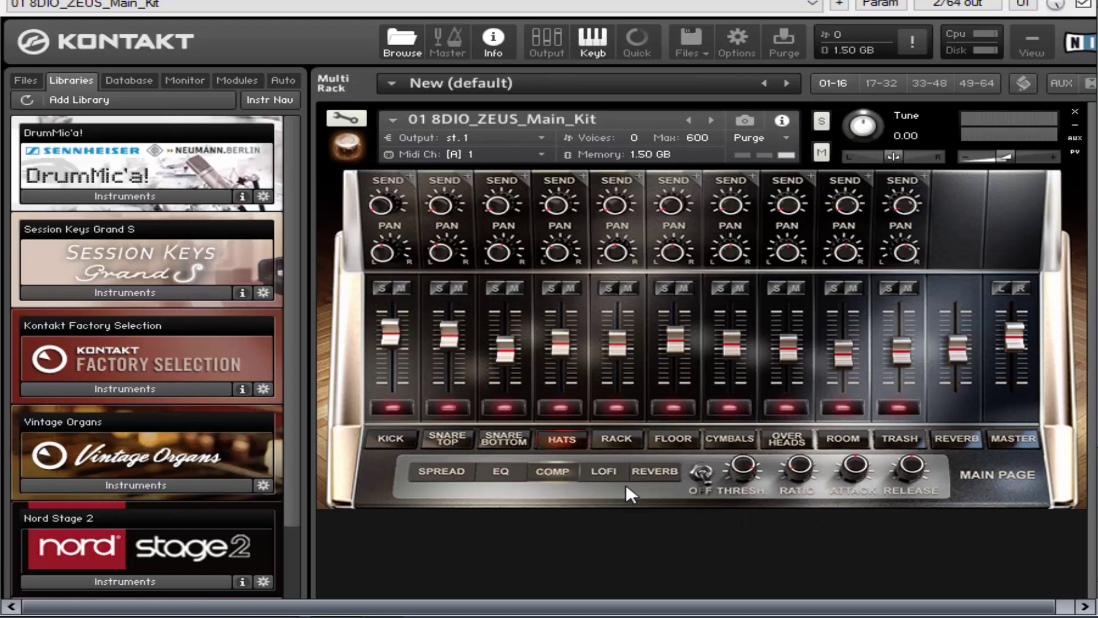
pyautogui.click(658, 474)
pyautogui.click(442, 475)
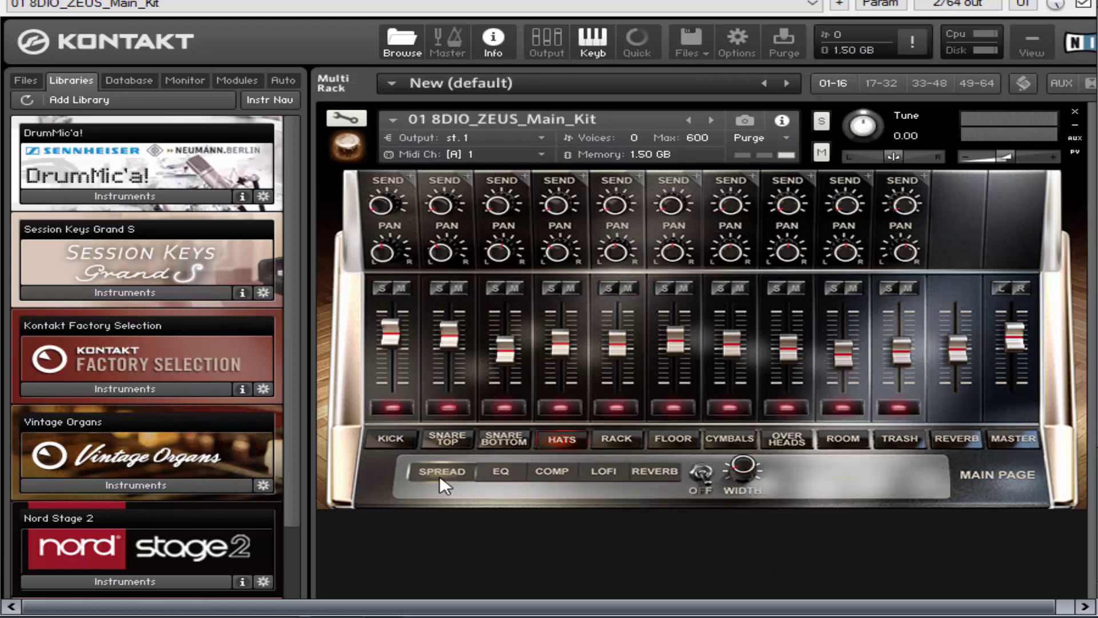
# Select the Kick channel and sweep its fader down and up, leaving it slightly above the middle of its range
pyautogui.click(403, 439)
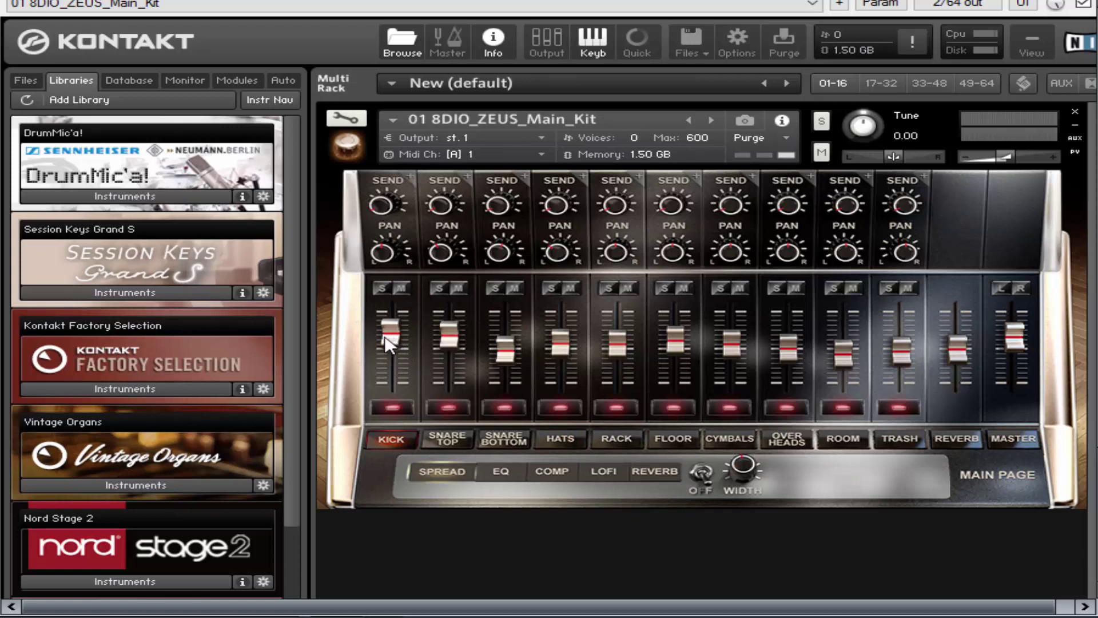
pyautogui.moveTo(391, 342); pyautogui.dragTo(382, 414)
pyautogui.moveTo(392, 296); pyautogui.dragTo(428, 361)
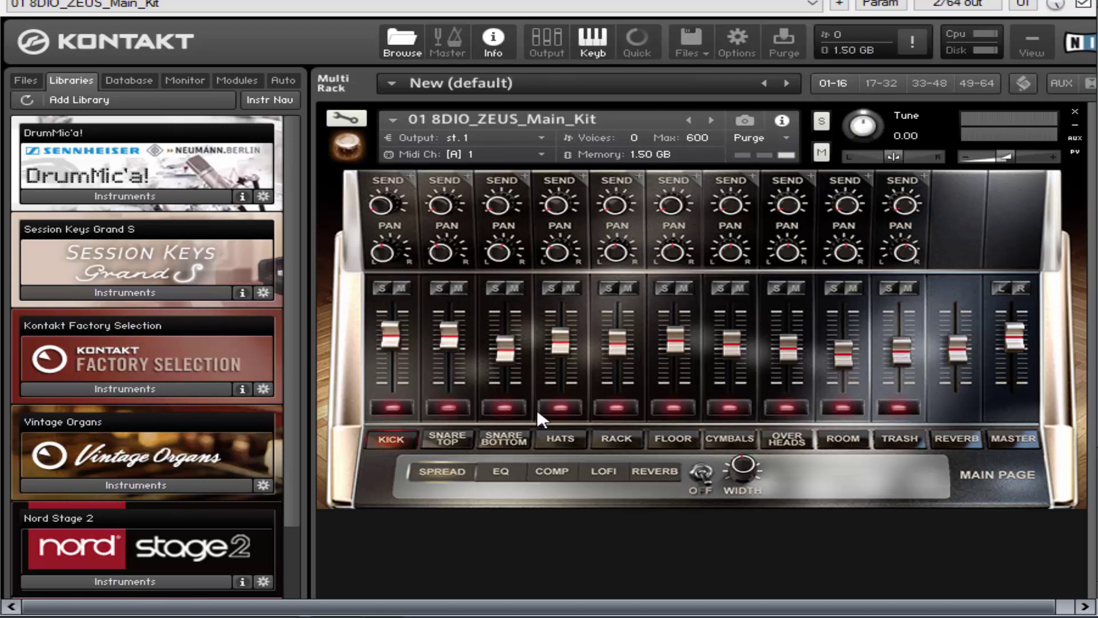
# Solo and unsolo the Kick channel, and switch the channel off and on again
pyautogui.click(382, 287)
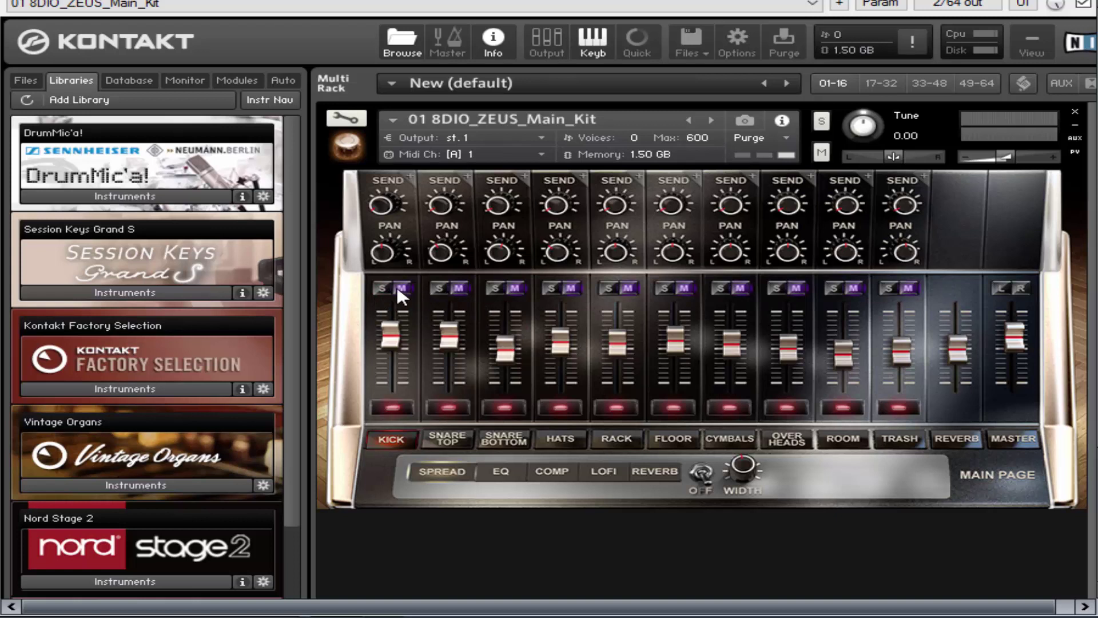
pyautogui.click(377, 287)
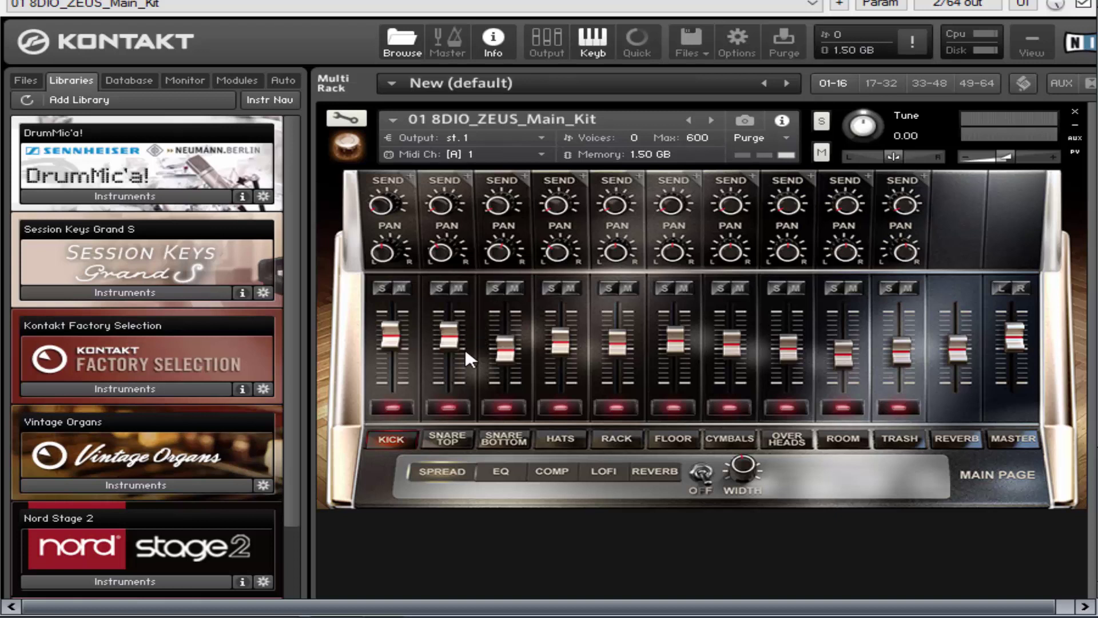
pyautogui.click(394, 407)
pyautogui.click(393, 406)
# Examine the Kick channel's output routing choices and the Outputs section with its stereo and aux channels
pyautogui.moveTo(407, 176)
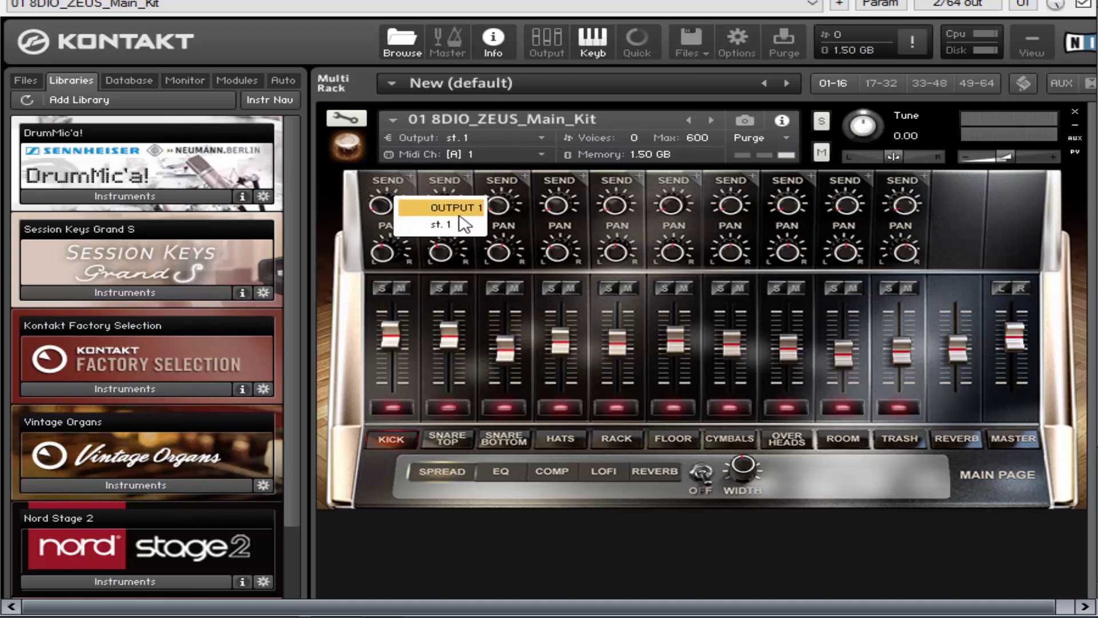
pyautogui.click(959, 247)
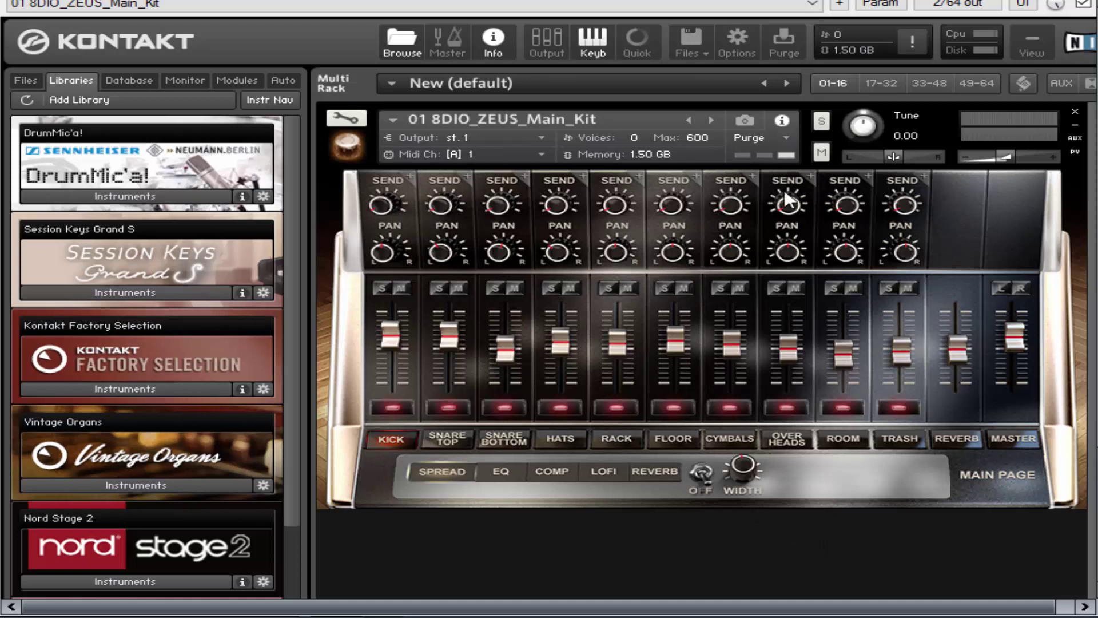
pyautogui.click(547, 42)
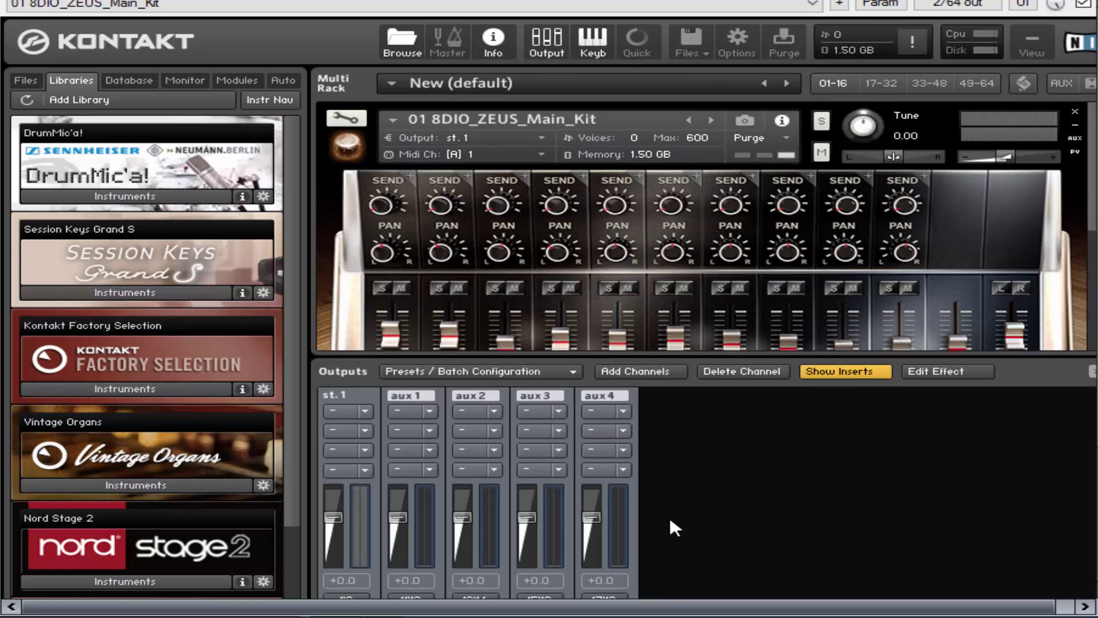
pyautogui.click(1093, 372)
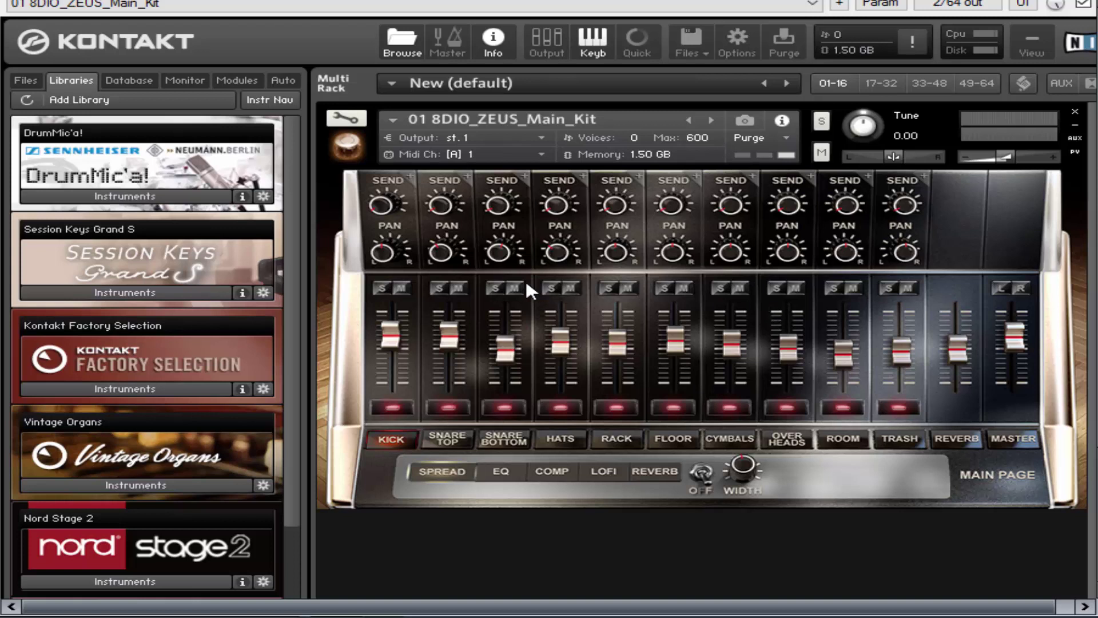
pyautogui.click(411, 174)
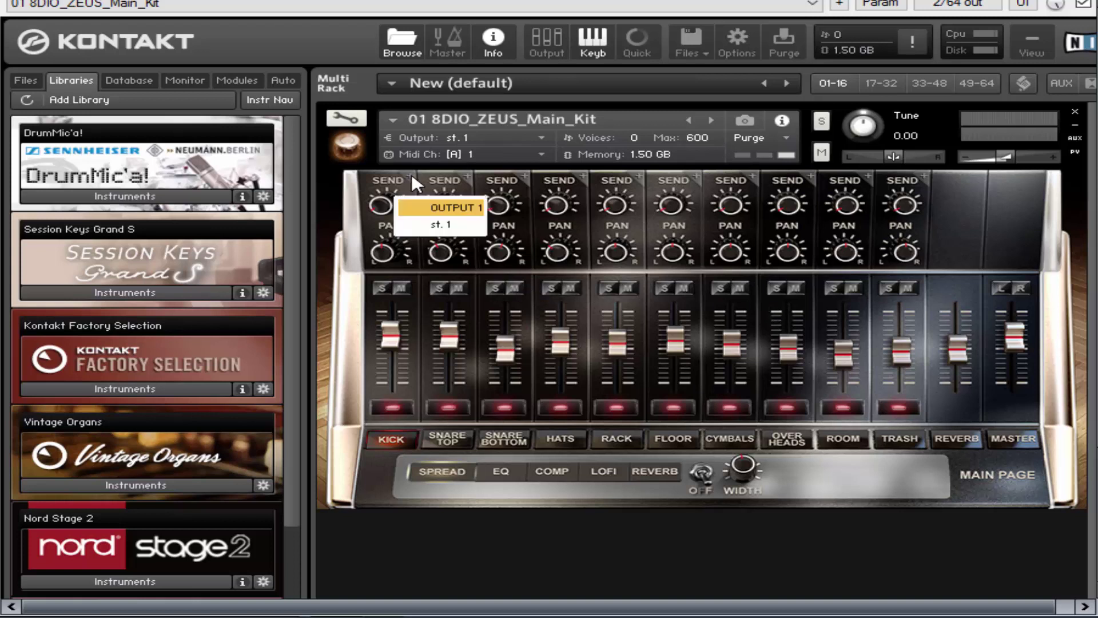
pyautogui.click(471, 541)
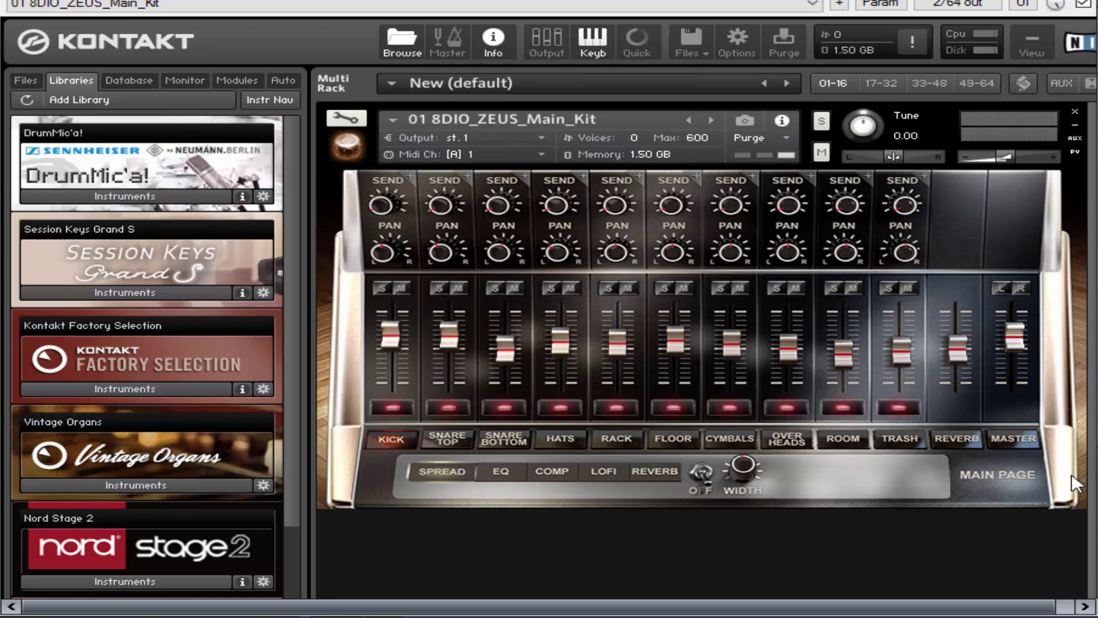
# Return to the kit's main page and look through its preset list, keeping the Default Zeus preset
pyautogui.click(991, 475)
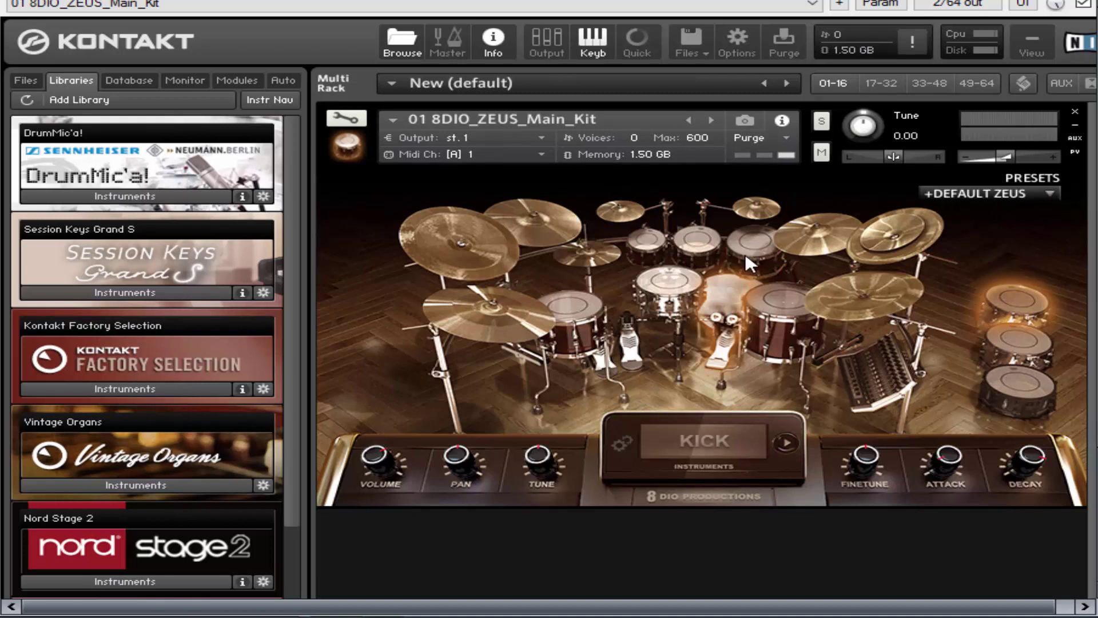
pyautogui.click(1001, 194)
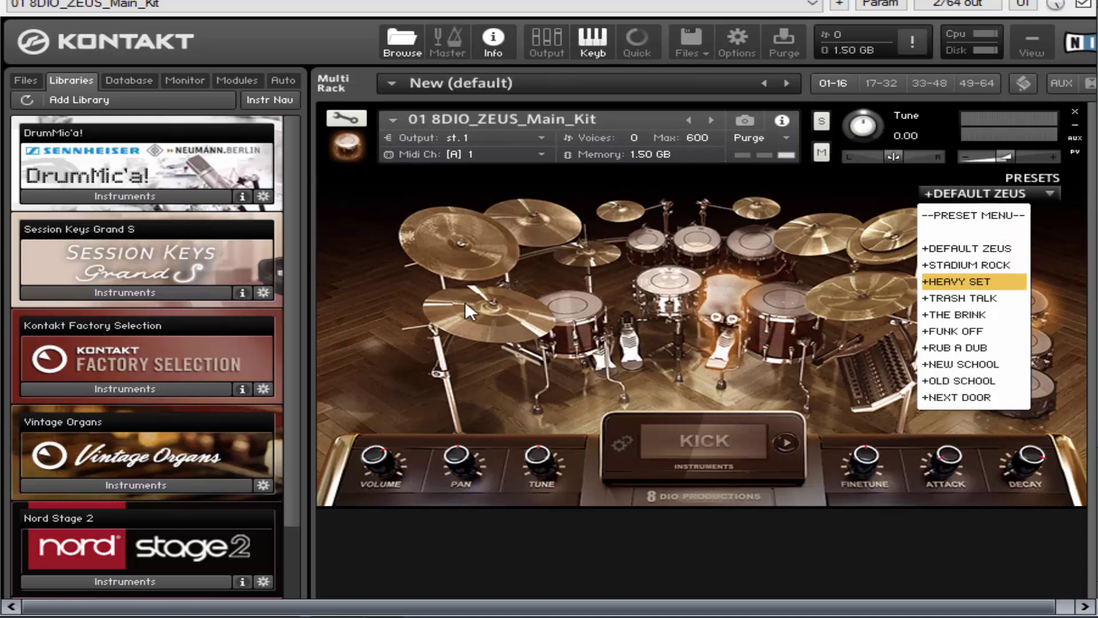
pyautogui.click(364, 348)
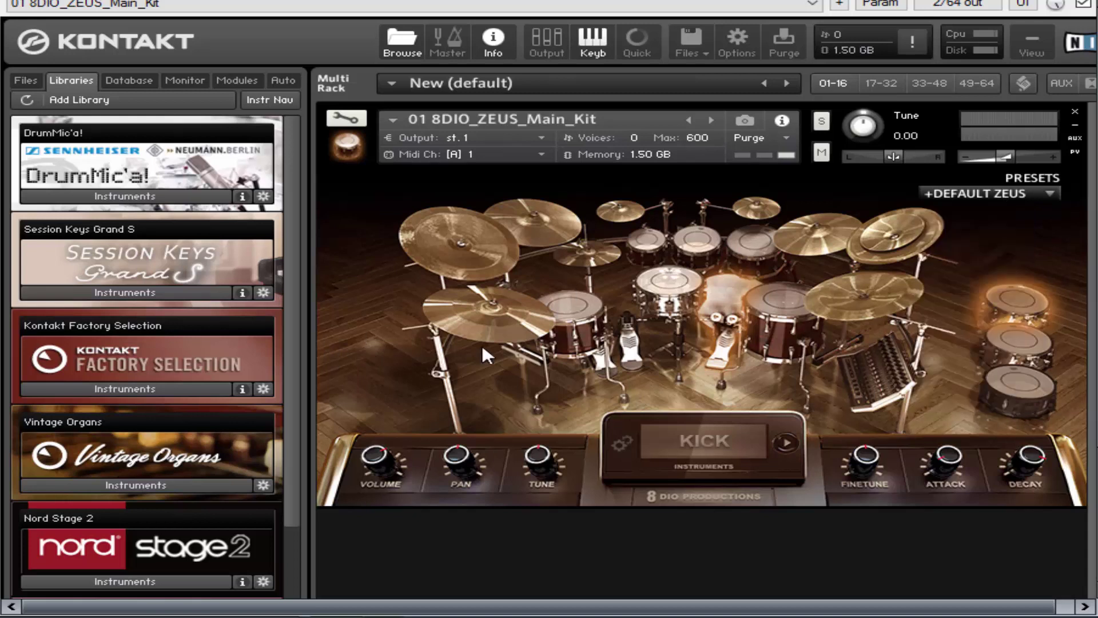
pyautogui.click(998, 196)
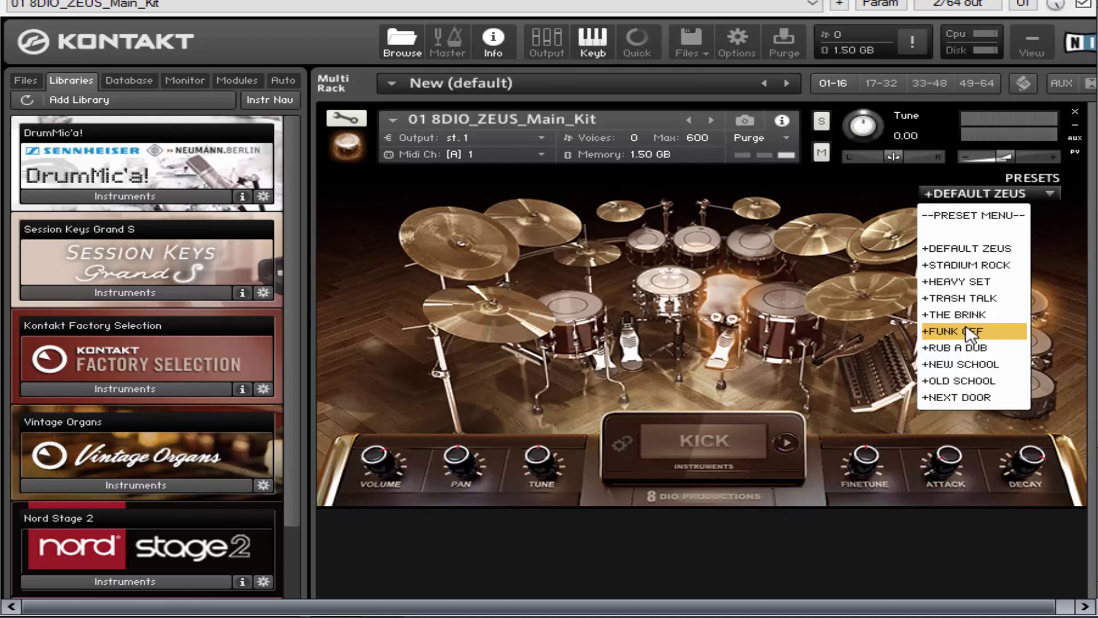
pyautogui.click(400, 369)
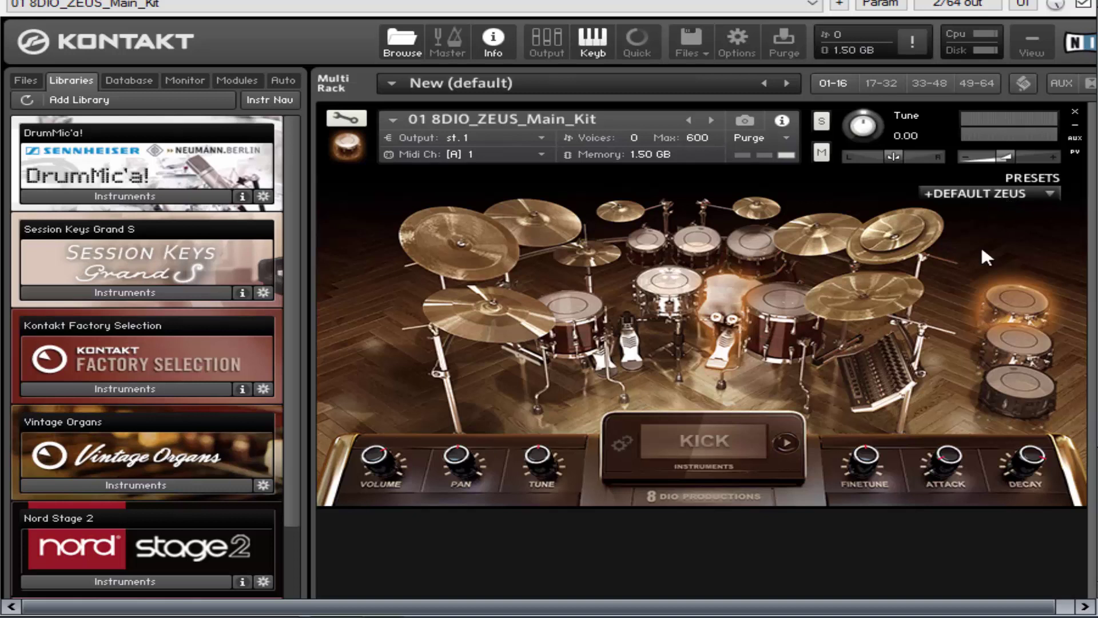
pyautogui.click(996, 195)
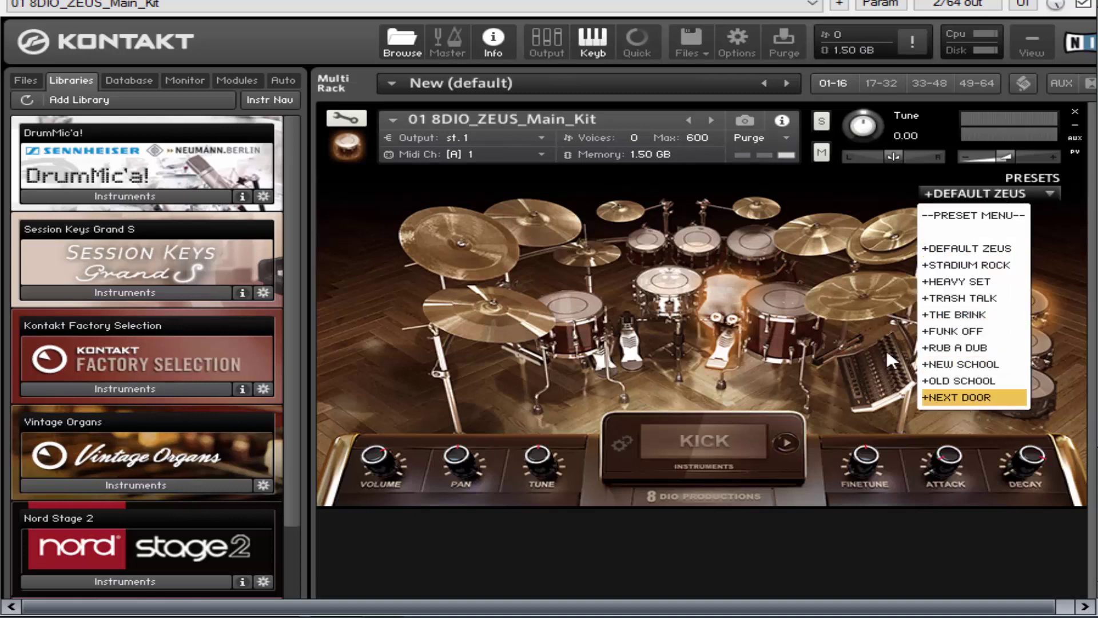
pyautogui.click(840, 309)
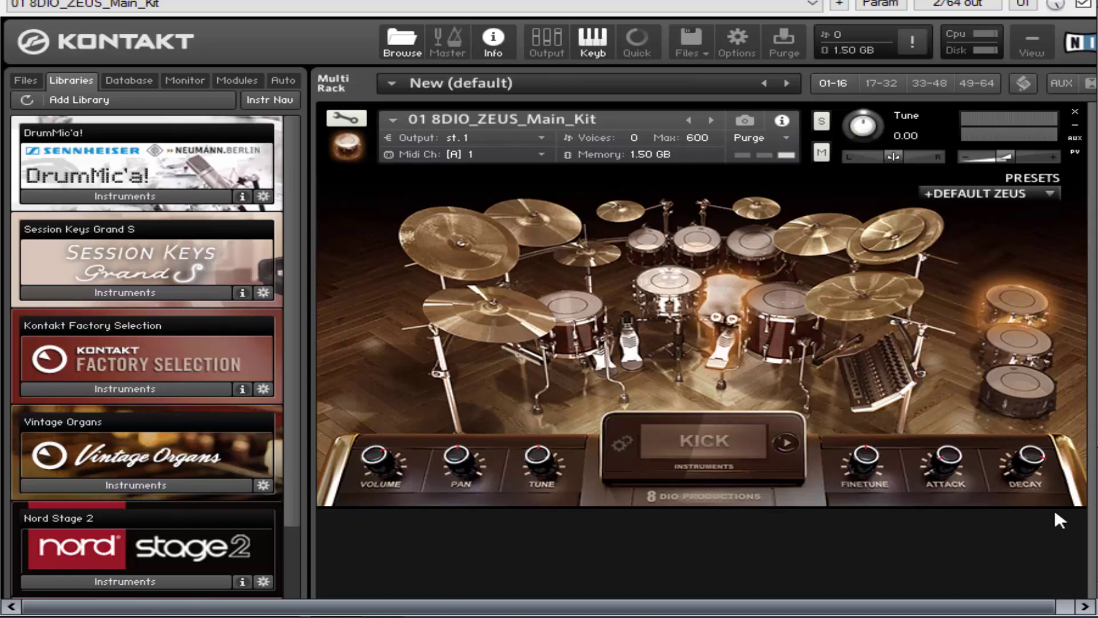
# Open the mixer page and look through the available reverb types on the Kick channel, keeping Alien
pyautogui.click(876, 373)
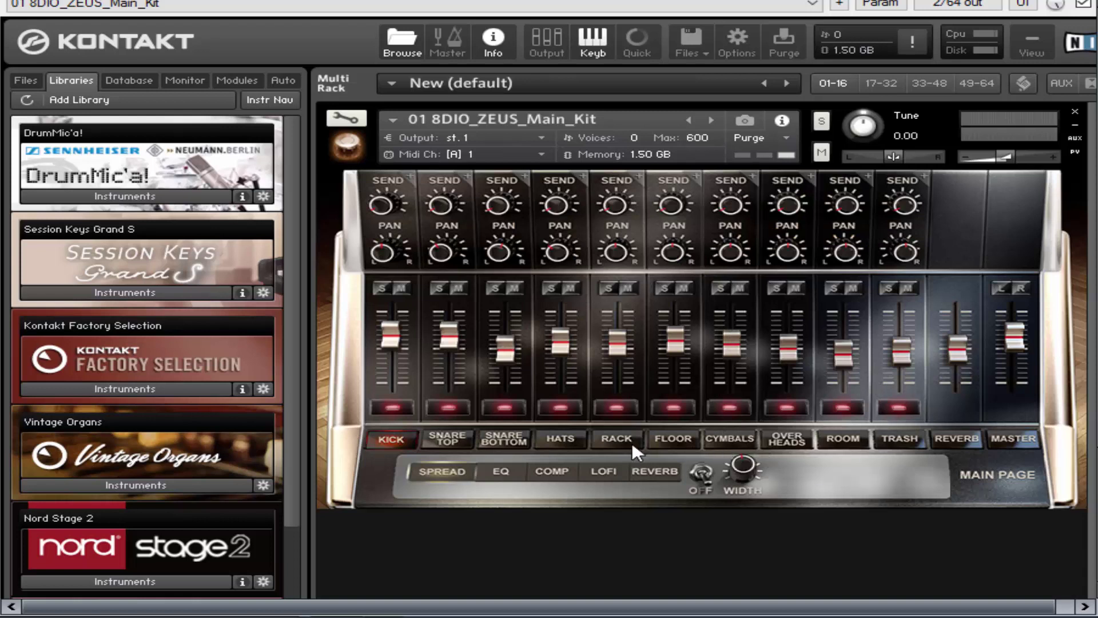
pyautogui.click(658, 470)
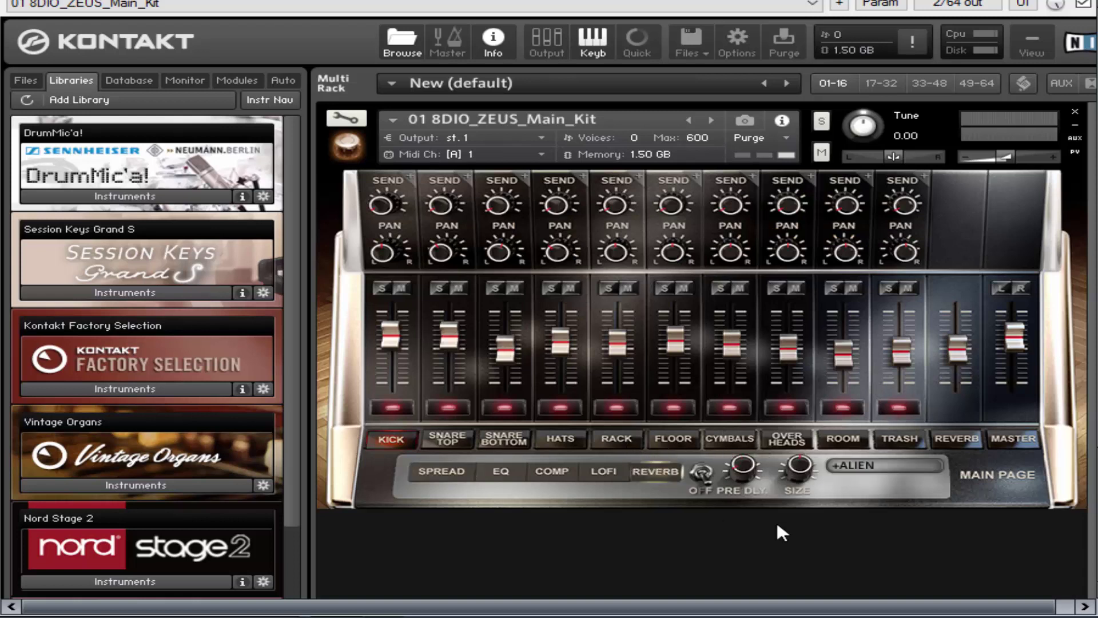
pyautogui.click(897, 461)
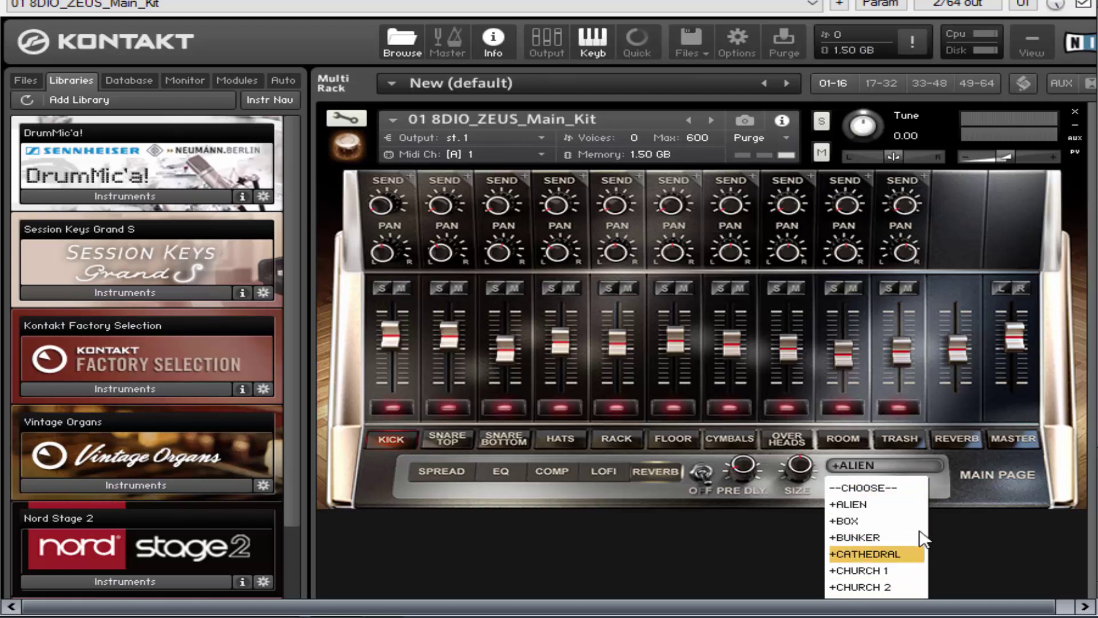
pyautogui.click(937, 502)
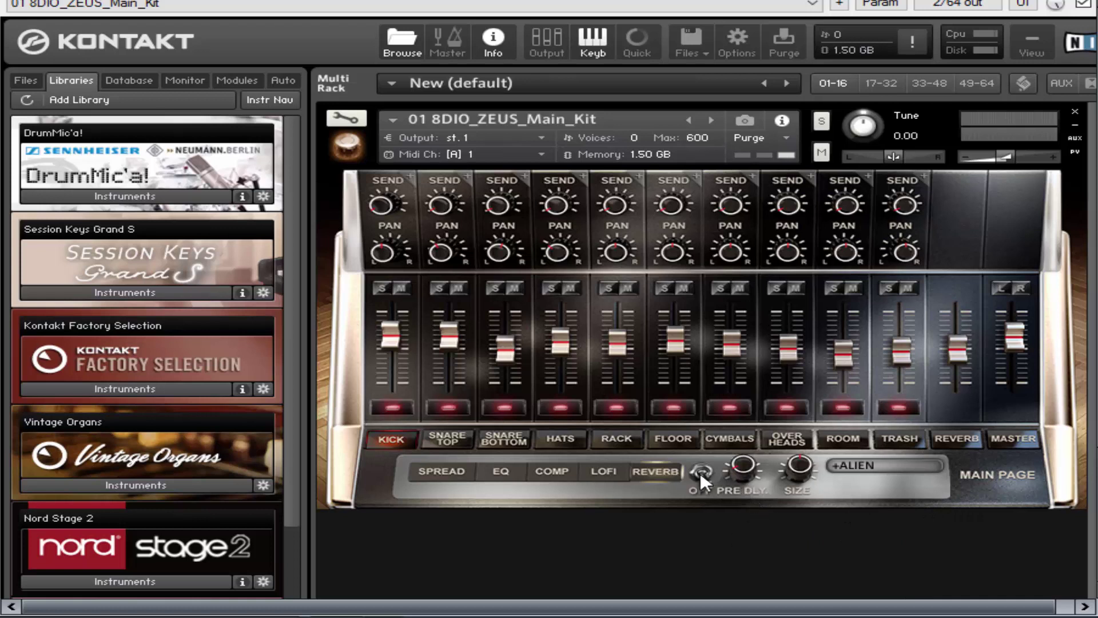
# Check the reverb settings across the Floor to Kick channels and the compressor settings on the Rack and Snare Bottom channels
pyautogui.click(663, 436)
pyautogui.click(626, 436)
pyautogui.click(564, 436)
pyautogui.click(504, 436)
pyautogui.click(449, 438)
pyautogui.click(394, 440)
pyautogui.click(561, 472)
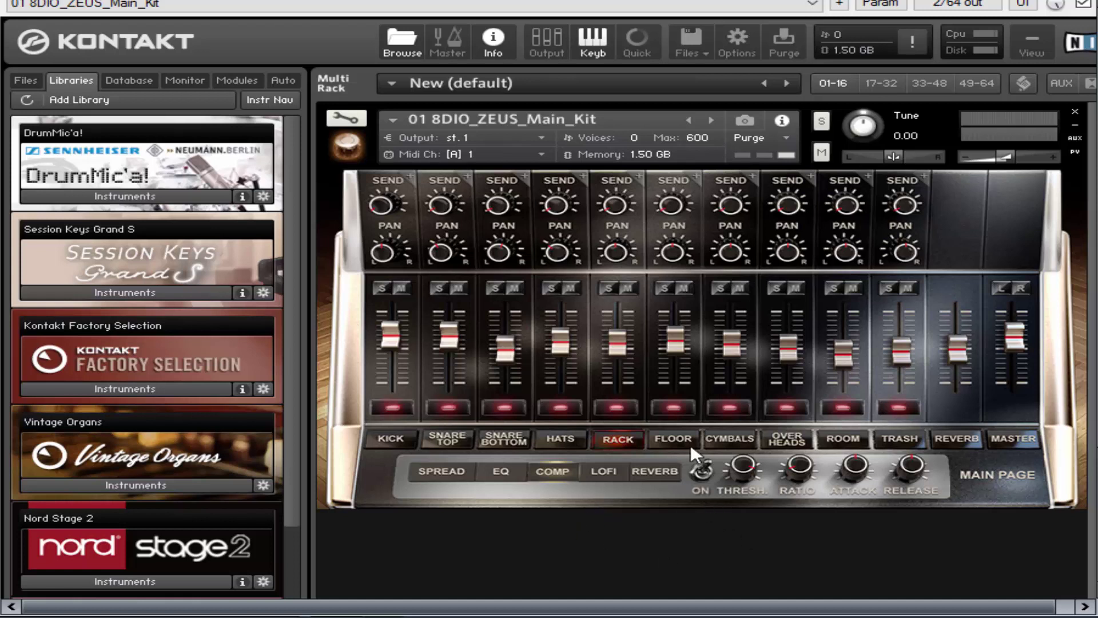
pyautogui.click(505, 440)
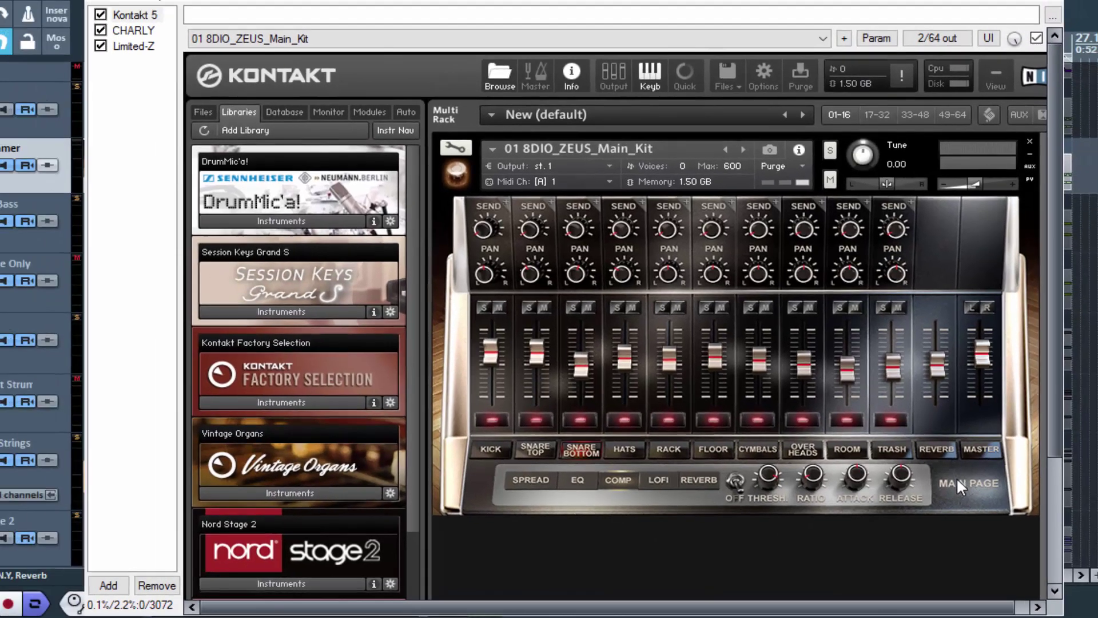
# Return to the kit's main page and close the track's FX chain window
pyautogui.click(997, 474)
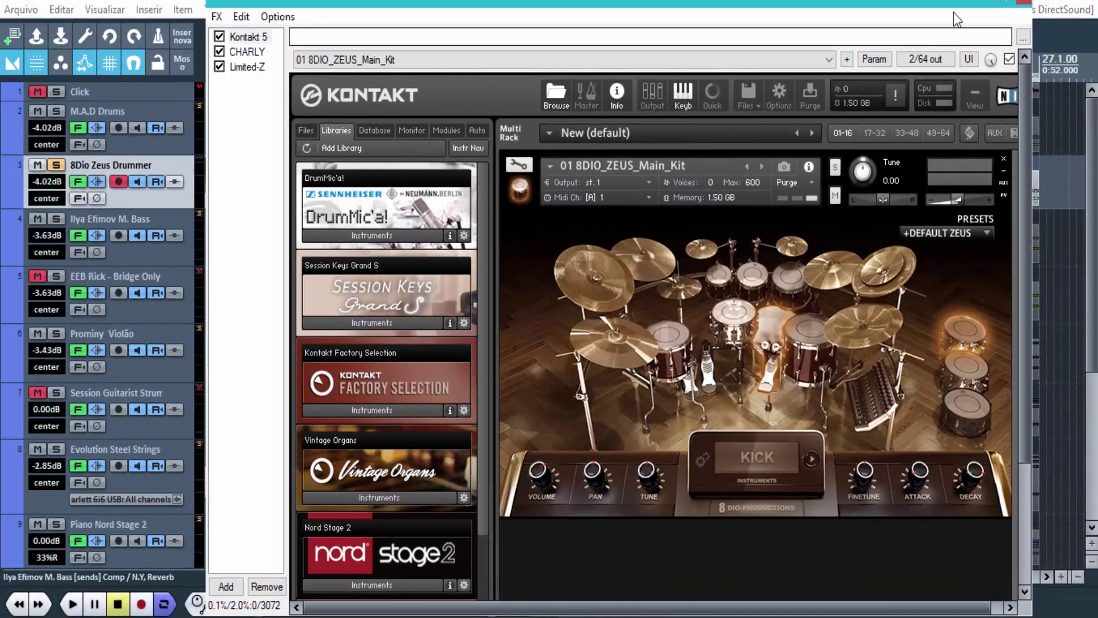
pyautogui.click(1024, 2)
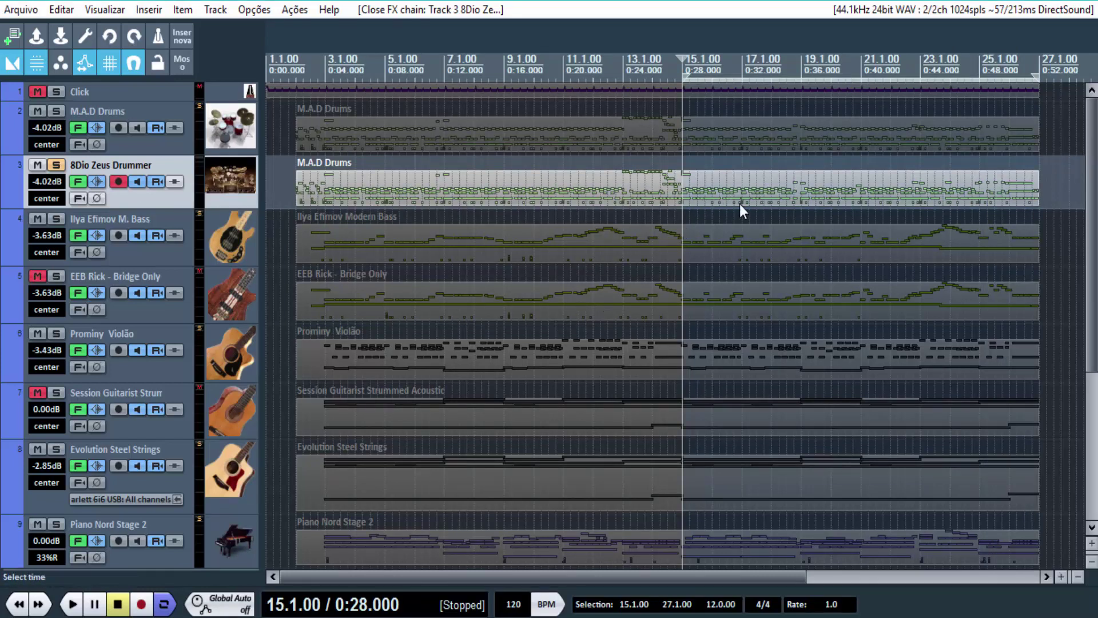
# Play the project from bar 15 with the 8Dio Zeus Drummer track selected and reopen that track's FX chain
pyautogui.click(238, 138)
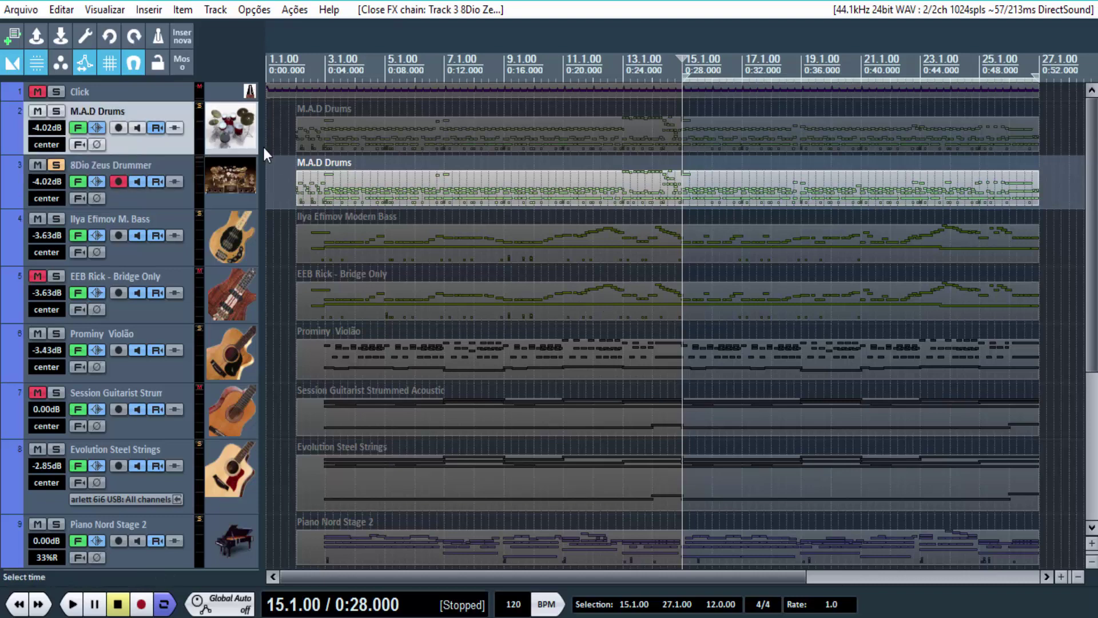
pyautogui.click(226, 179)
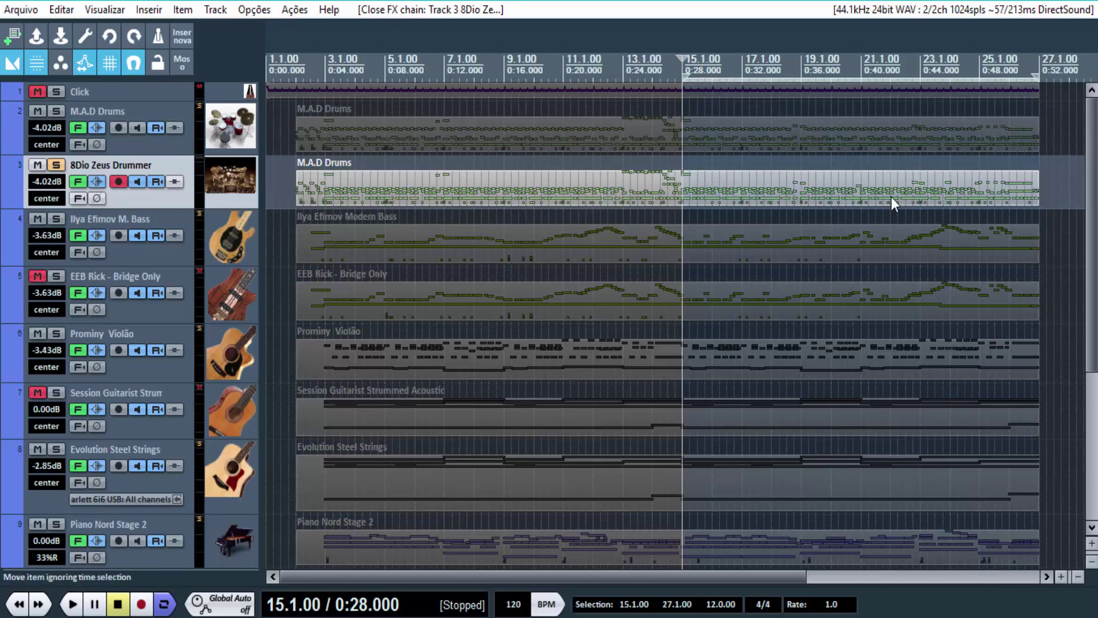
pyautogui.click(72, 607)
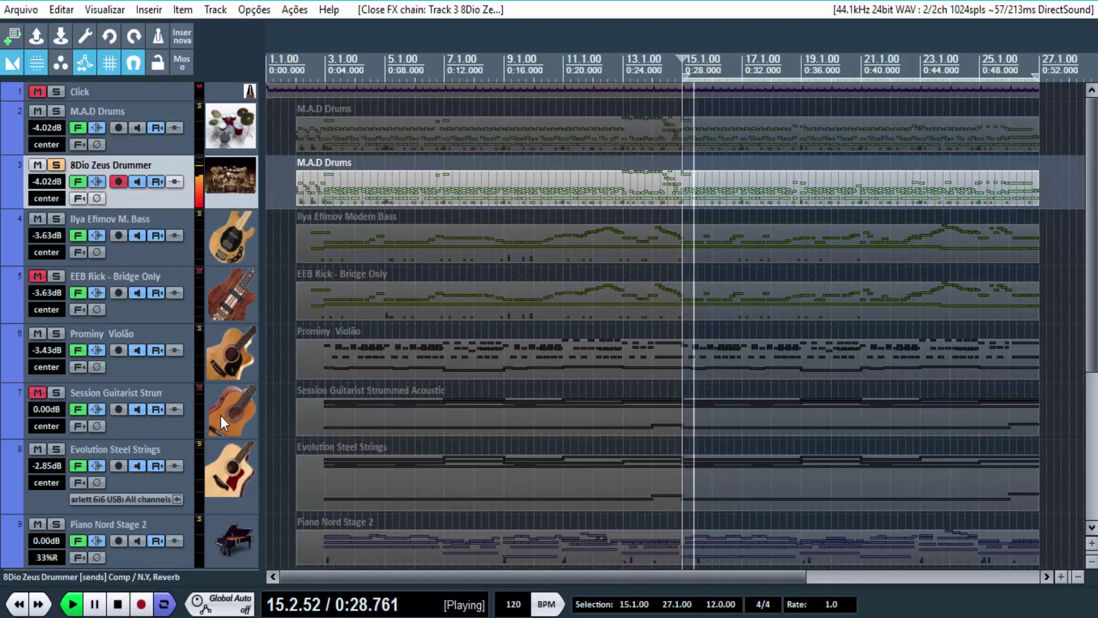
pyautogui.click(78, 182)
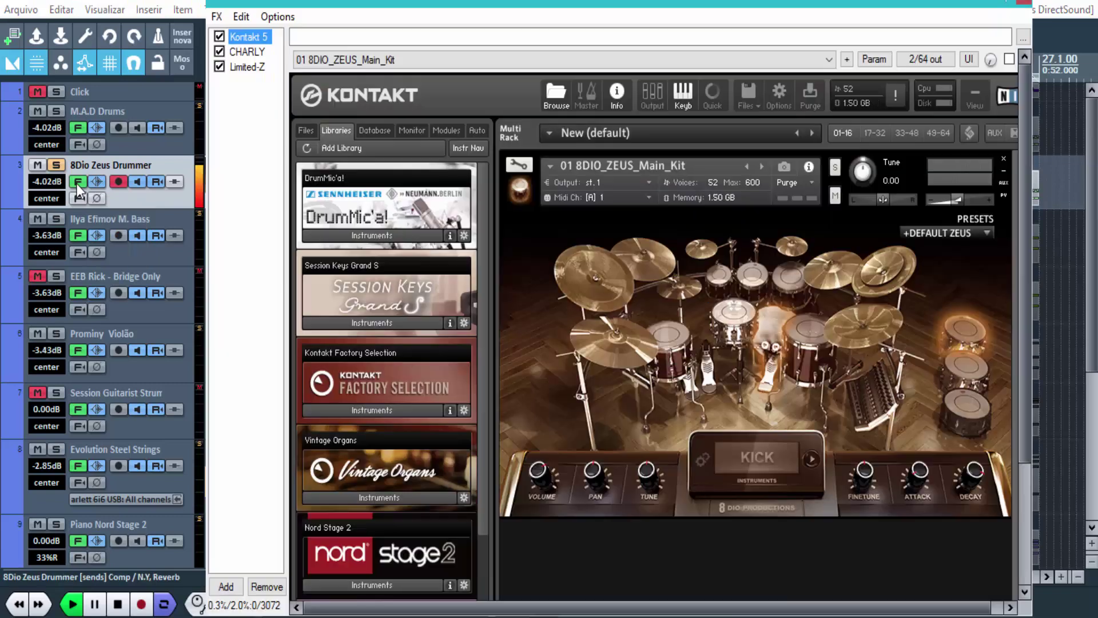
# Bypass the Limited-Z and CHARLY effects in the drummer track's FX chain, and briefly check the kit's mixer before returning to the main page
pyautogui.click(219, 67)
pyautogui.click(219, 52)
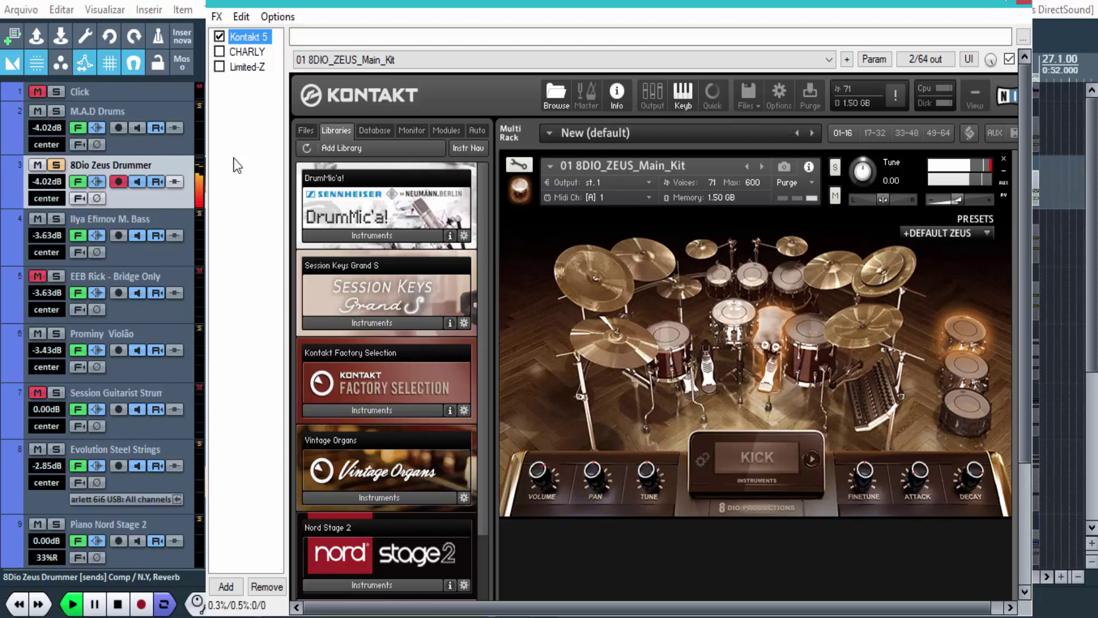
pyautogui.click(874, 397)
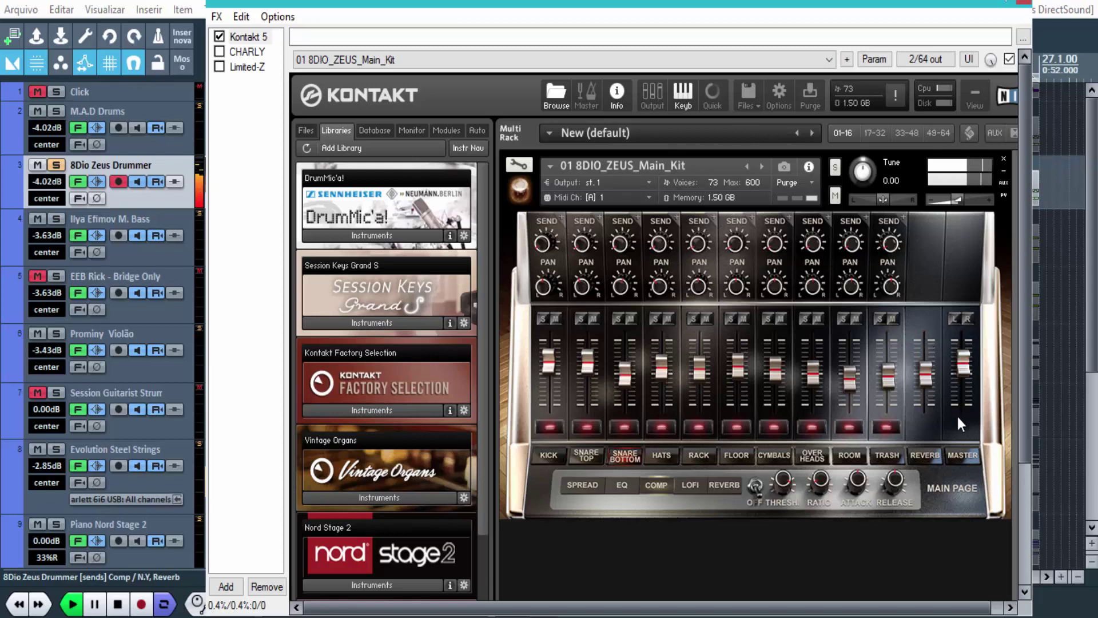
pyautogui.click(952, 488)
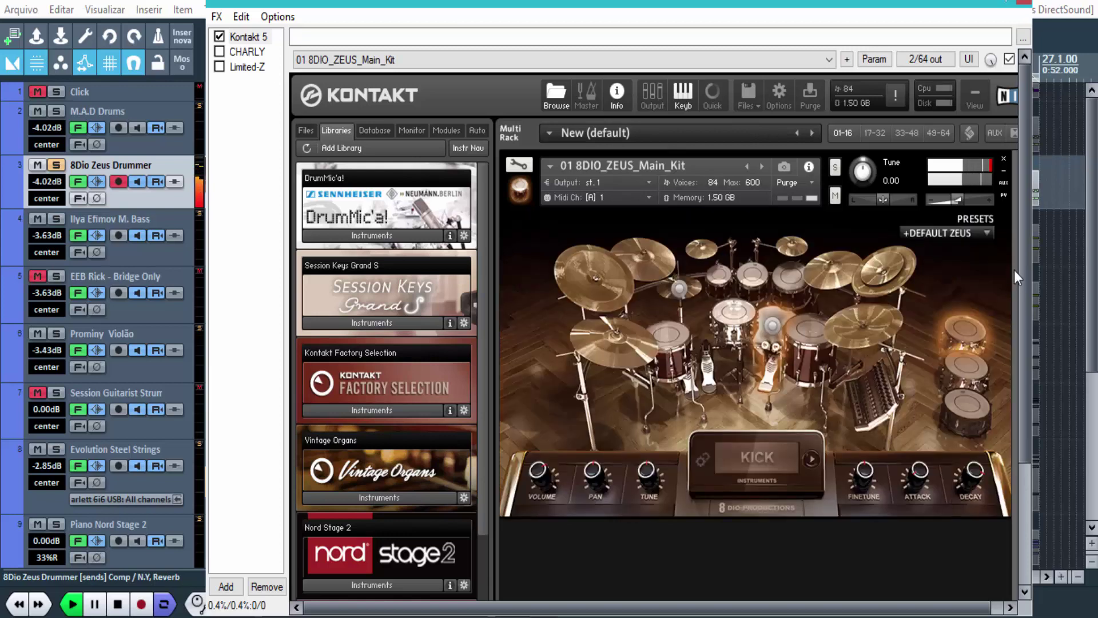
# Audition the kit presets Stadium Rock, Heavy Set, Trash Talk, The Brink and Funk Off in turn during playback, leaving Funk Off loaded
pyautogui.click(991, 167)
pyautogui.click(989, 231)
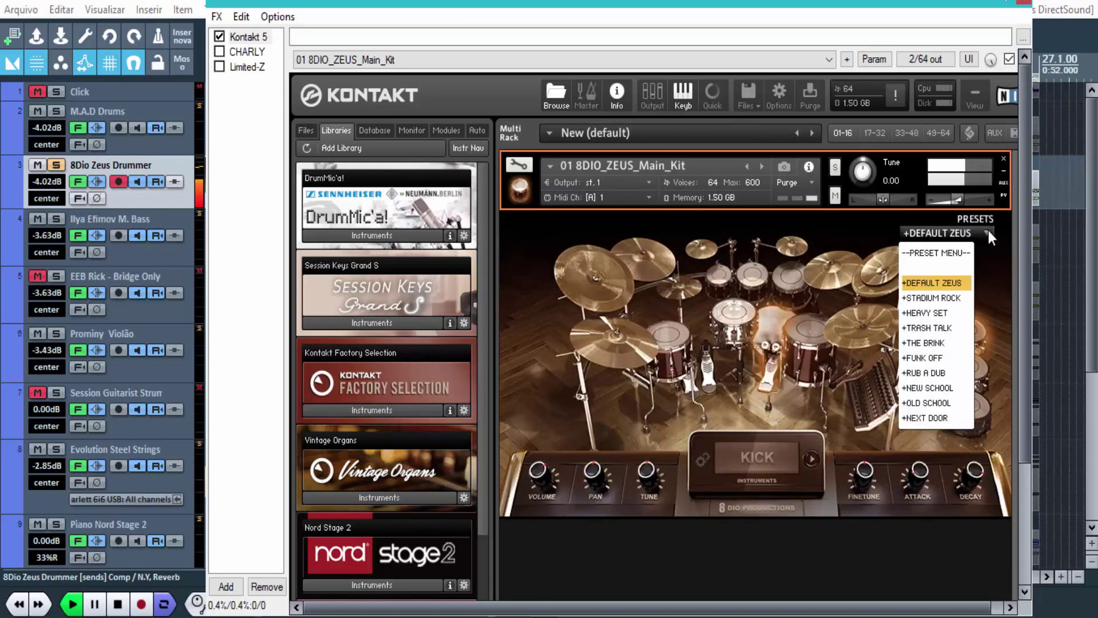
pyautogui.click(939, 298)
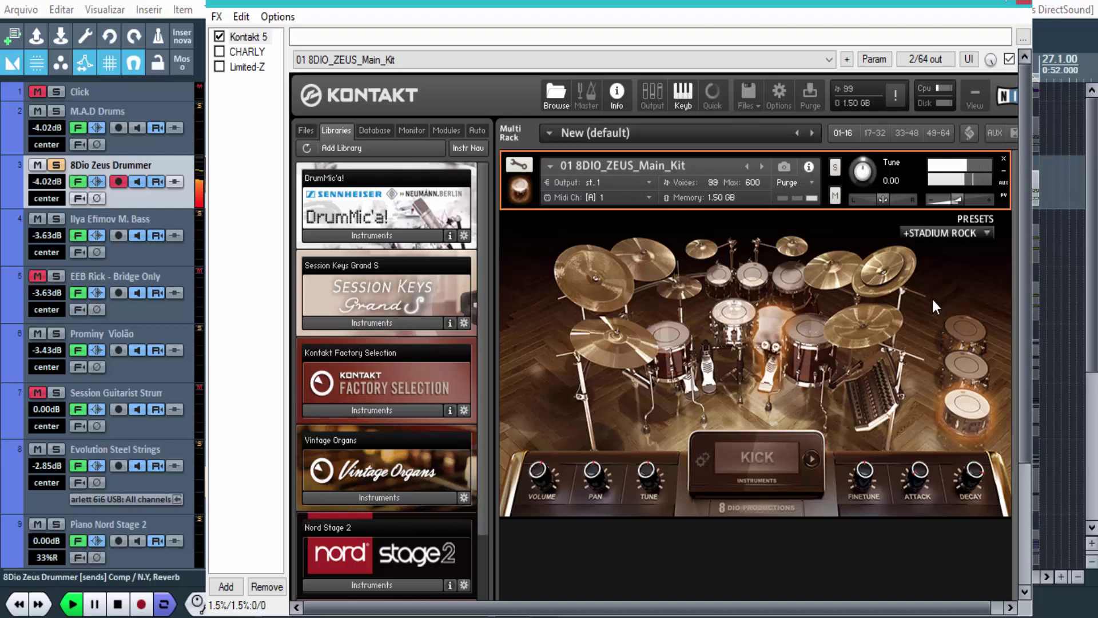
pyautogui.click(987, 232)
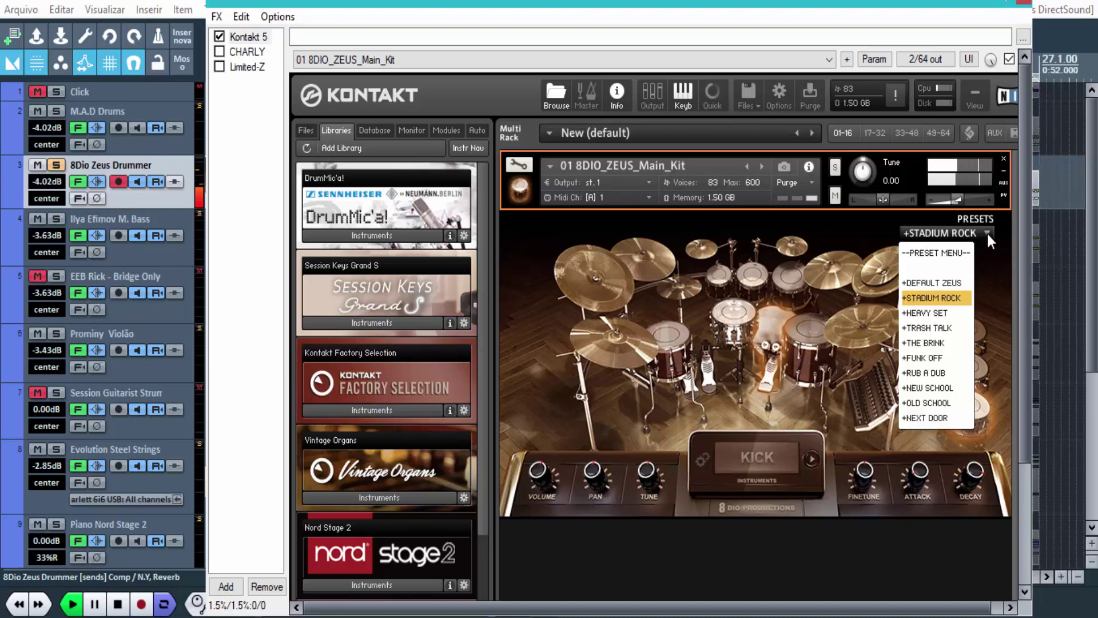
pyautogui.click(940, 314)
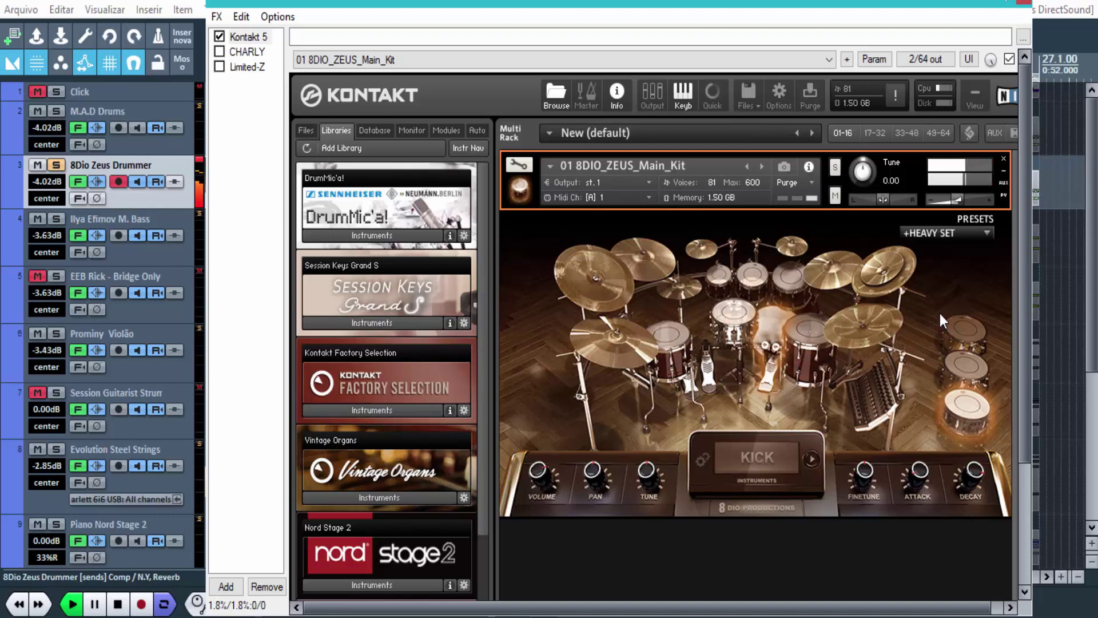
pyautogui.click(990, 231)
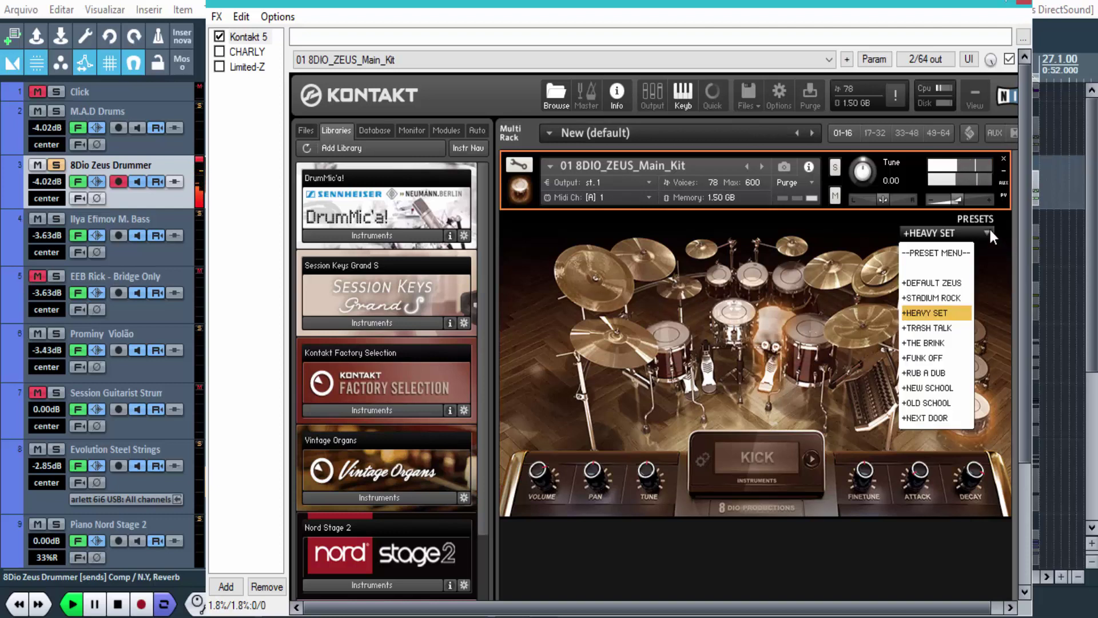
pyautogui.click(941, 329)
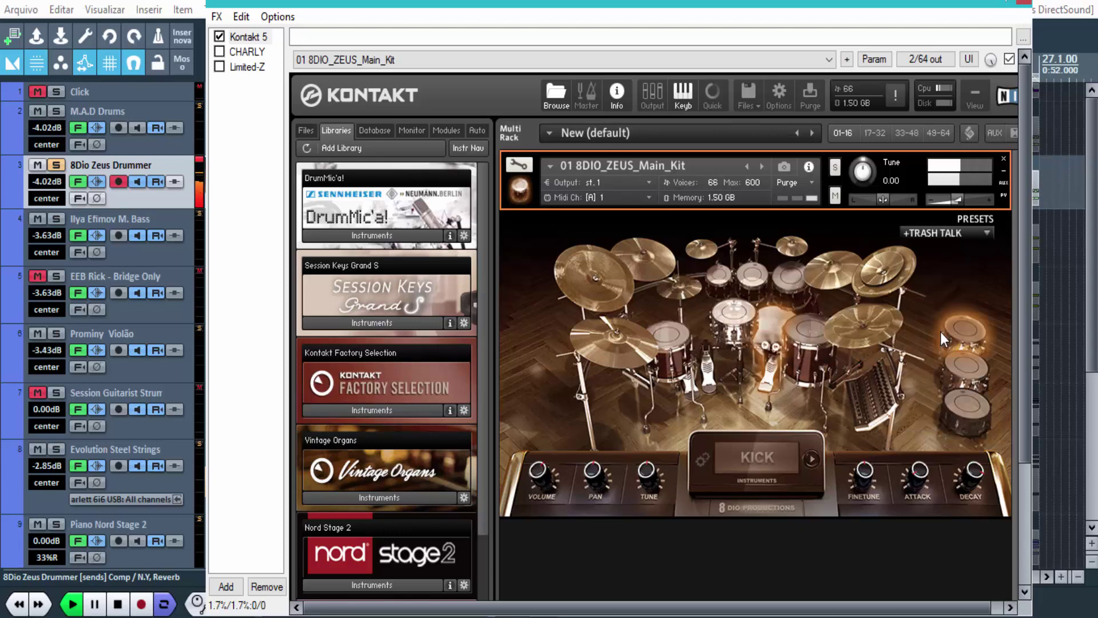
pyautogui.click(989, 233)
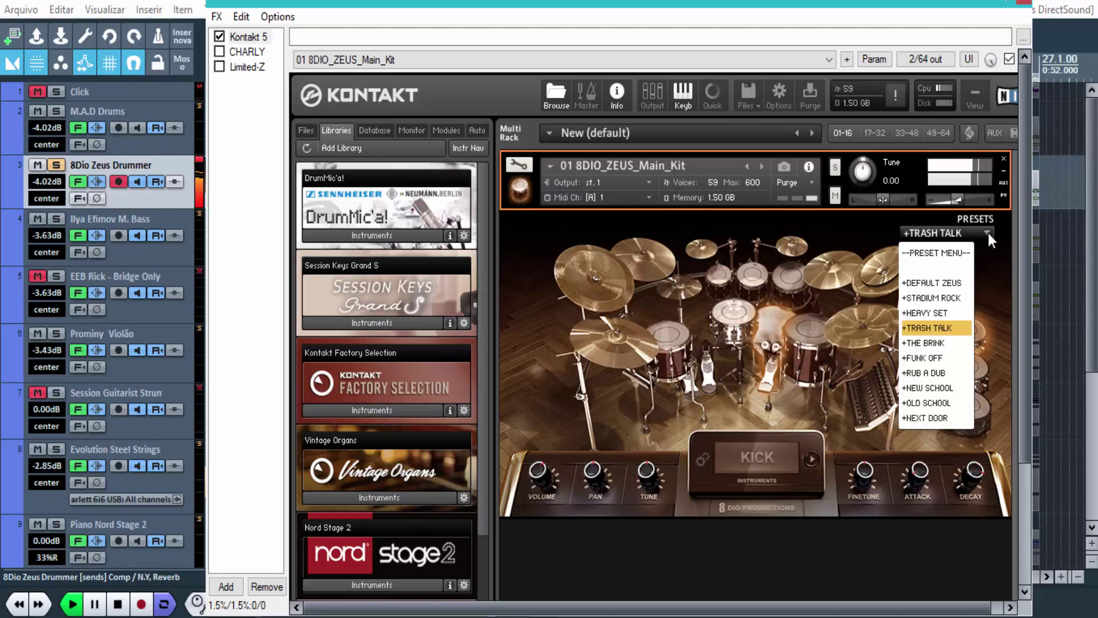
pyautogui.click(932, 343)
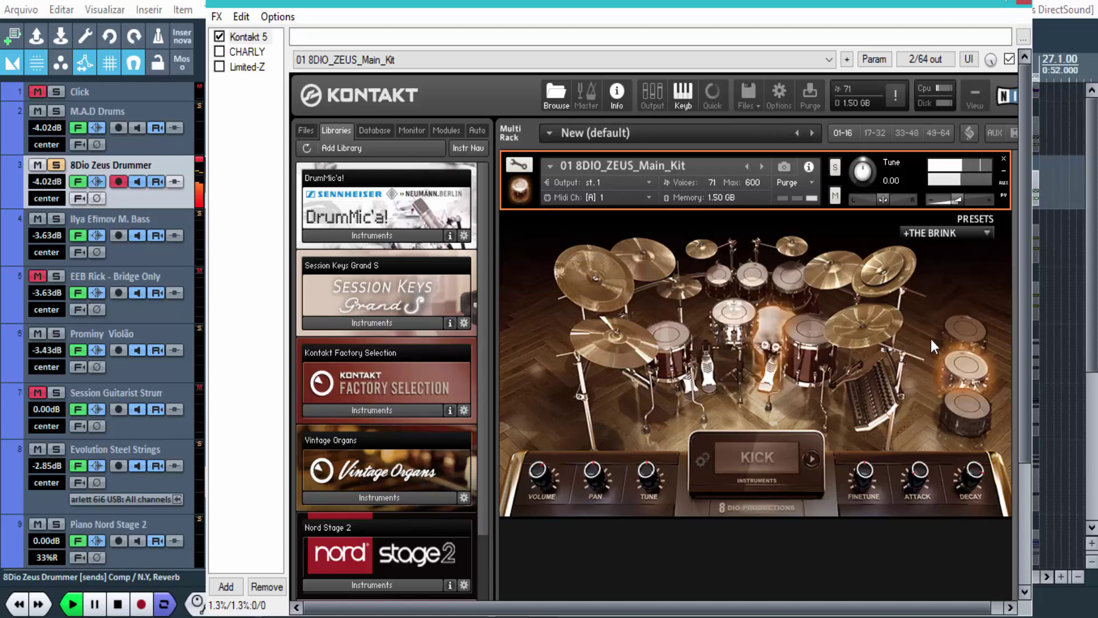
pyautogui.click(984, 235)
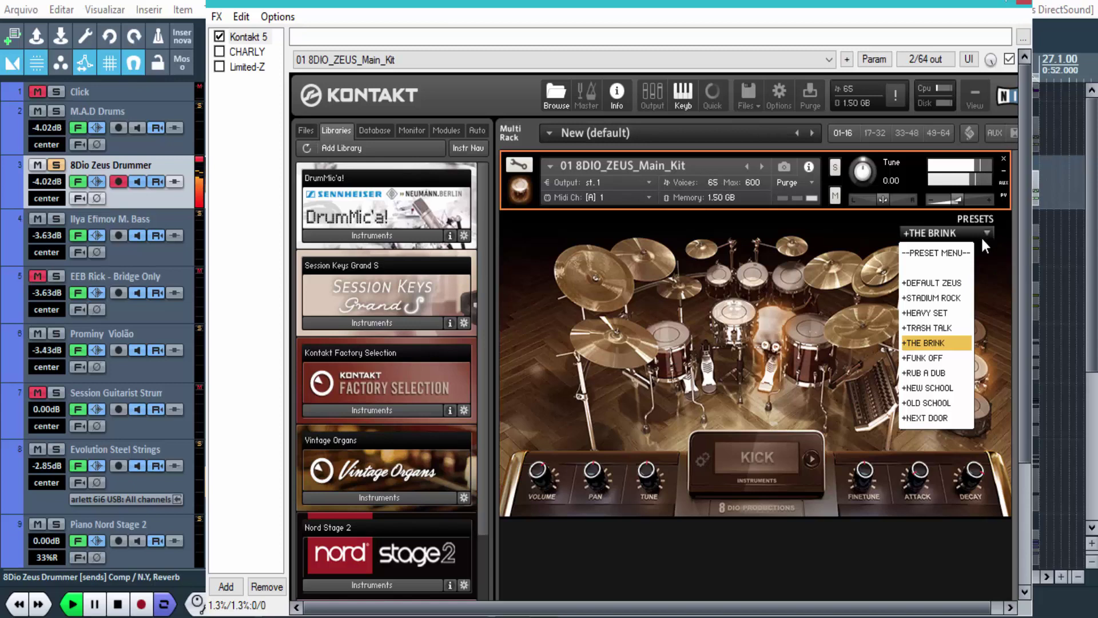
pyautogui.click(925, 356)
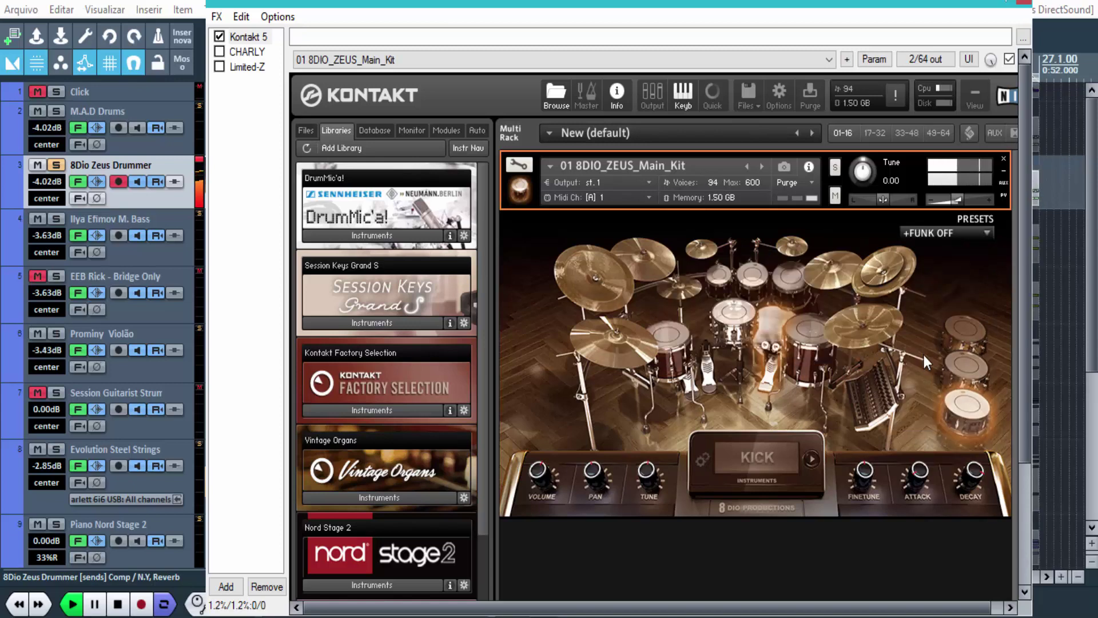